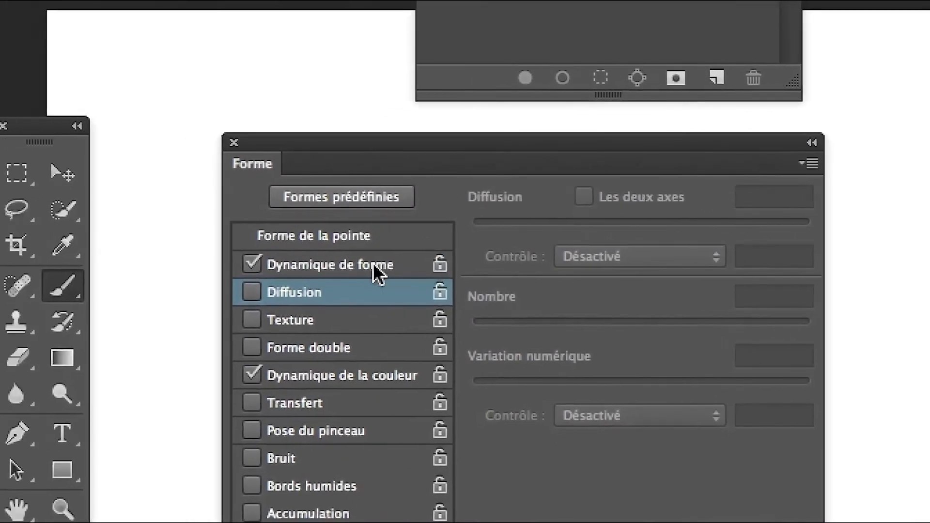
- Display the brush's Dynamique de forme and Dynamique de la couleur settings, and bring up Formes prédéfinies as a floating panel
left_click(354, 342)
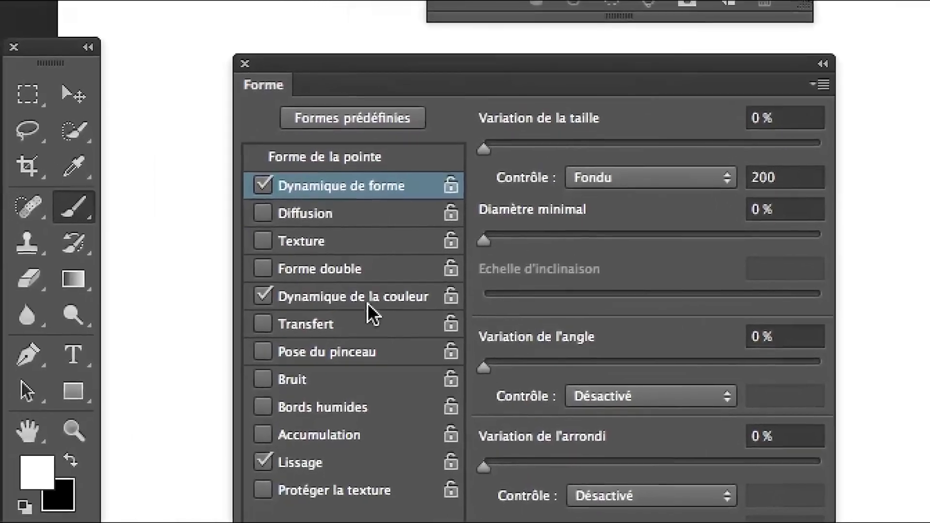
left_click(242, 353)
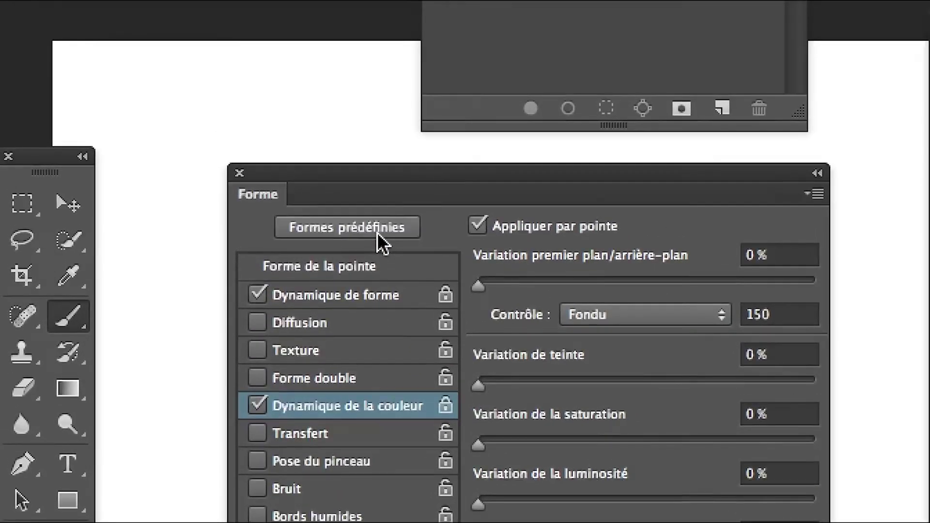
left_click(377, 233)
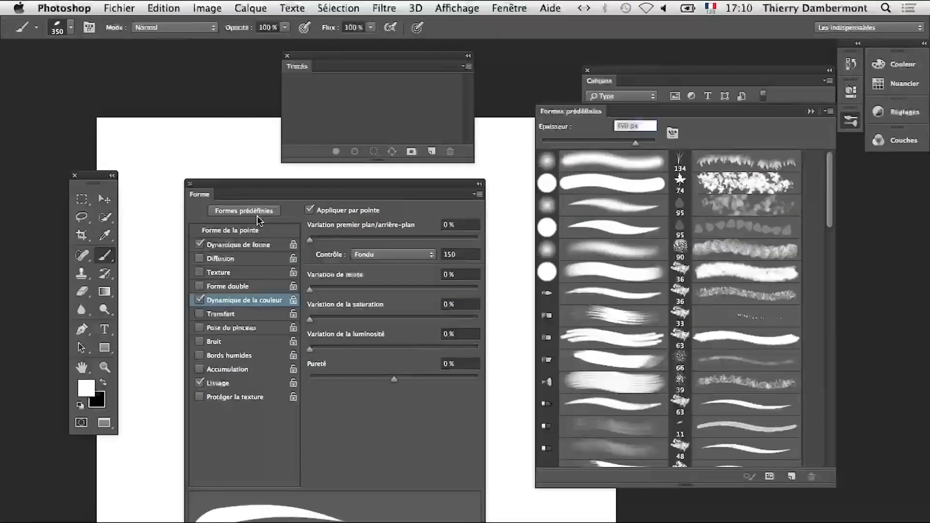
left_click_drag(542, 113, 542, 166)
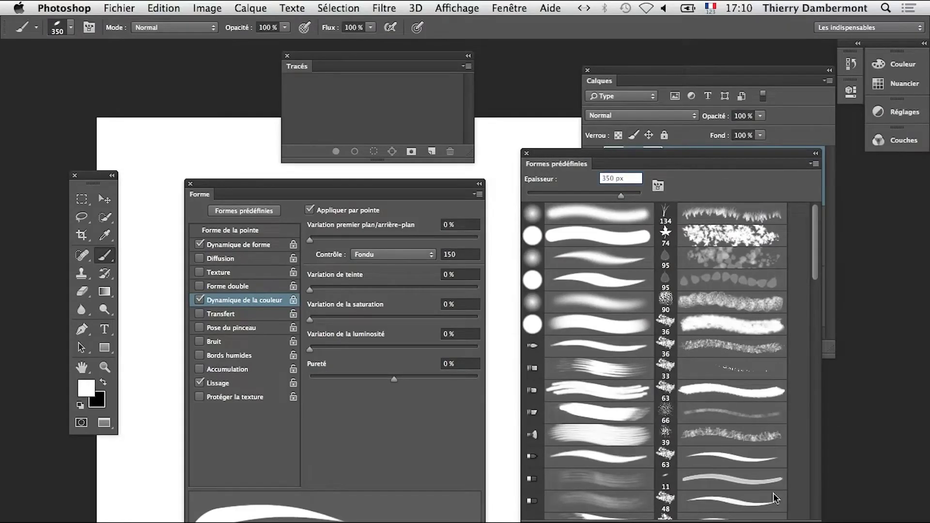
- Compare several round presets in Formes prédéfinies and select a soft round brush
left_click(579, 299)
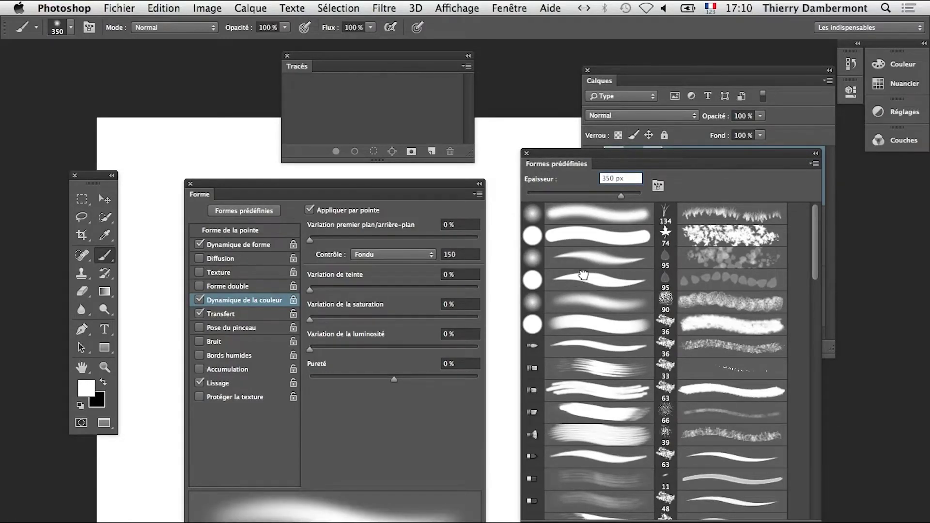
left_click(586, 279)
left_click(586, 253)
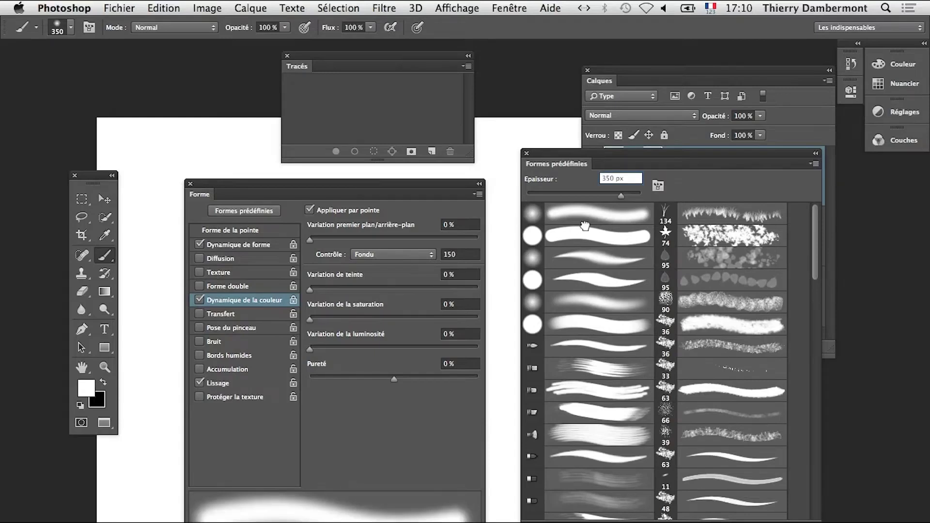
- Collapse the Forme panel lower over the canvas, and try a stroke with the brush at 33 px, undoing it
left_click_drag(408, 187, 372, 372)
left_click_drag(259, 240, 208, 243)
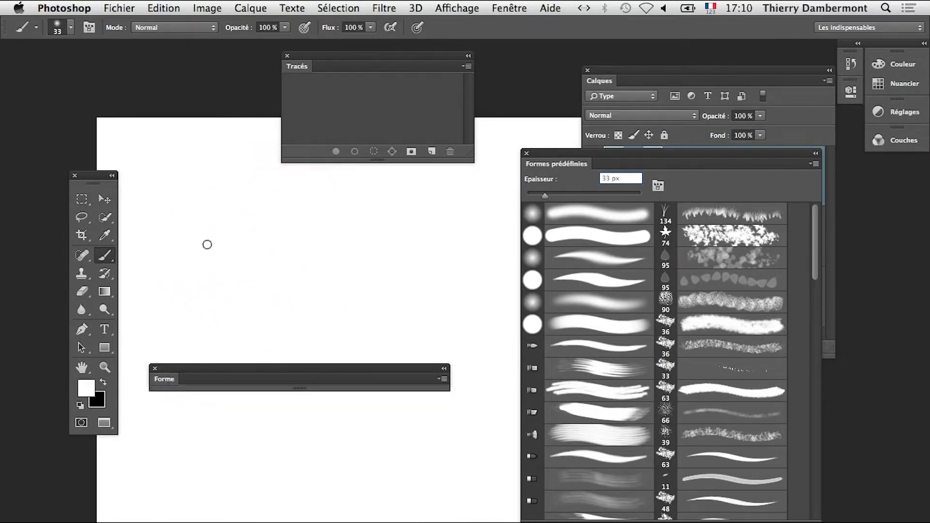
mouse_move(209, 197)
left_mouse_down()
mouse_move(245, 241)
mouse_move(404, 314)
left_mouse_up()
key("super+z")
- Set the foreground colour to red ff0000 and the background colour to bright green
left_click(86, 388)
left_click_drag(669, 135, 749, 82)
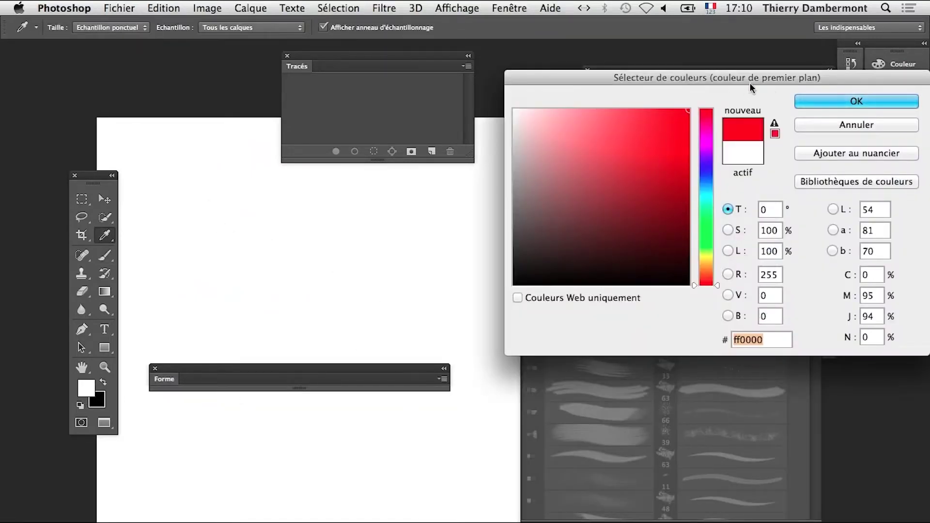
left_click(823, 99)
left_click(96, 400)
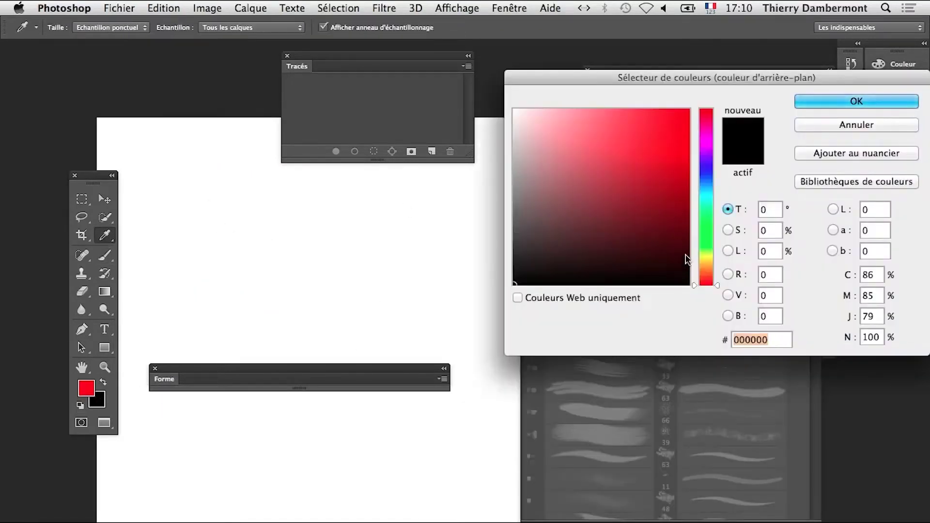
left_click(705, 229)
left_click(858, 99)
- Enlarge the round brush to 169 px, paint a long winding test stroke on the canvas, and undo it
mouse_move(386, 247)
left_mouse_down()
mouse_move(417, 237)
mouse_move(394, 440)
left_mouse_up()
mouse_move(207, 218)
left_mouse_down()
mouse_move(330, 261)
mouse_move(431, 406)
mouse_move(382, 522)
mouse_move(223, 473)
mouse_move(394, 332)
left_mouse_up()
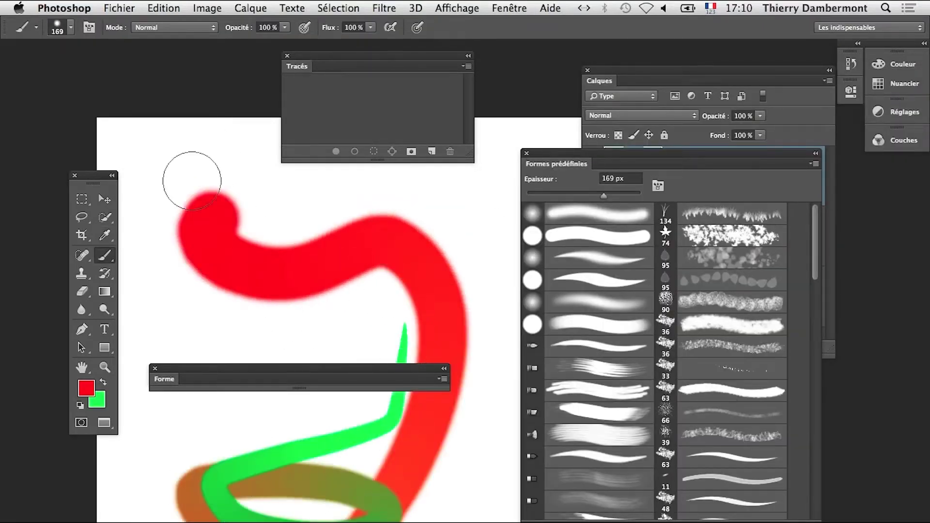
key("super+z")
- Paint a winding test stroke with the flat bristle brush preset at 169 px, and undo it
left_click(627, 364)
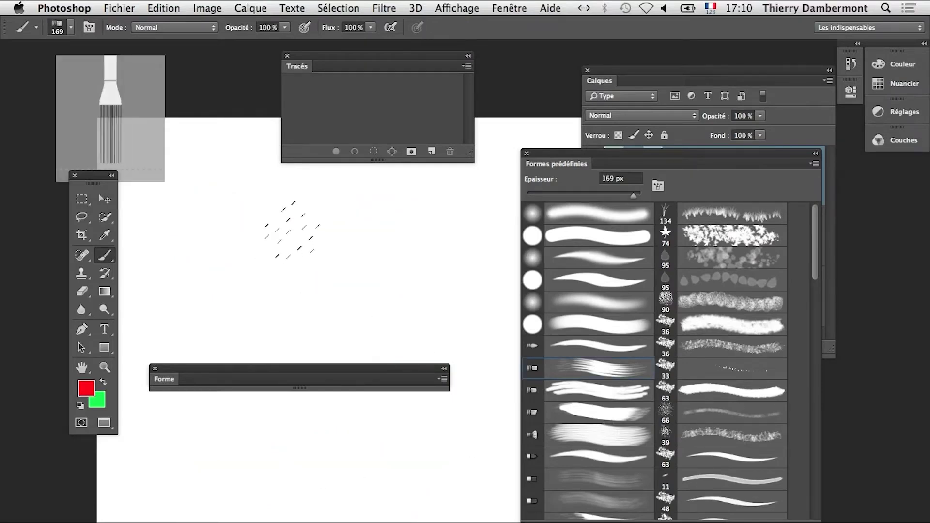
mouse_move(292, 229)
left_mouse_down()
mouse_move(383, 291)
mouse_move(406, 451)
mouse_move(276, 521)
left_mouse_up()
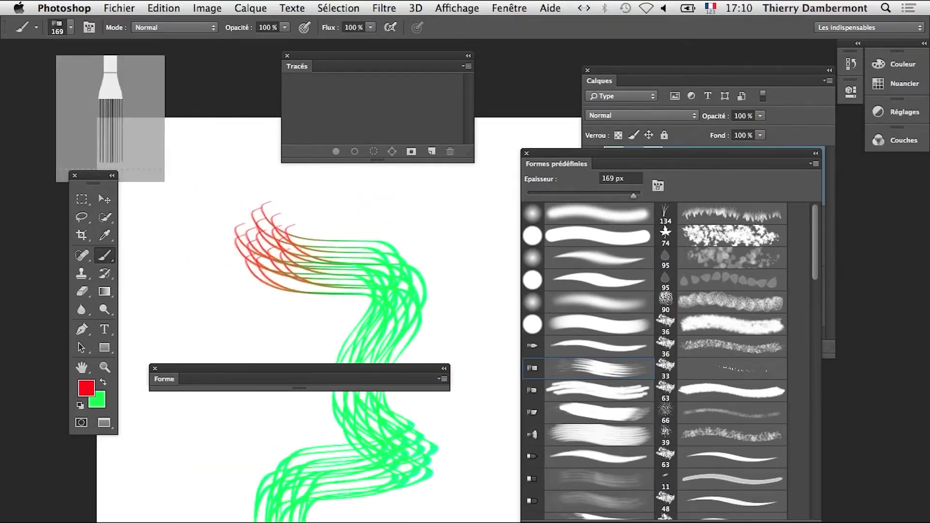
key("super+z")
- Paint a winding test stroke with the fan bristle brush preset at 169 px, and clear everything painted on the layer
left_click(599, 435)
mouse_move(307, 201)
left_mouse_down()
mouse_move(359, 384)
mouse_move(196, 512)
mouse_move(177, 506)
left_mouse_up()
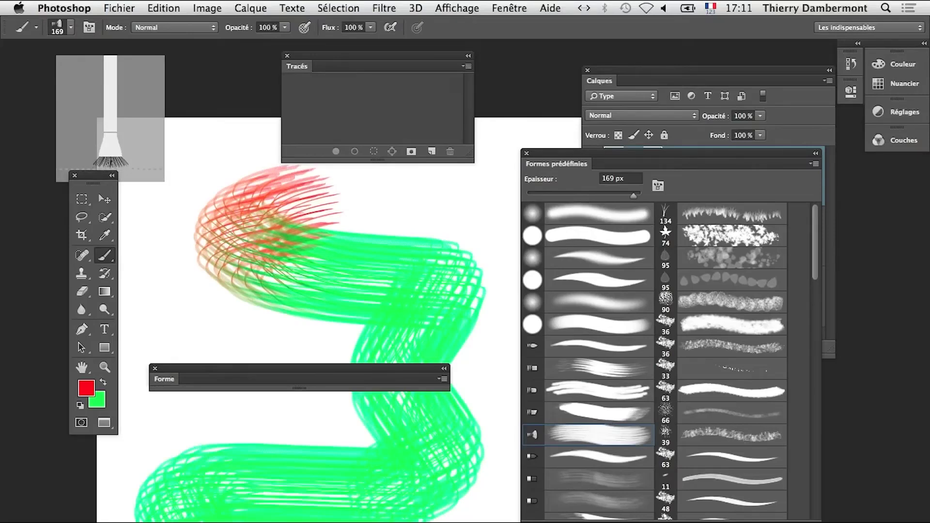
left_click(168, 384)
left_click_drag(193, 329, 245, 209)
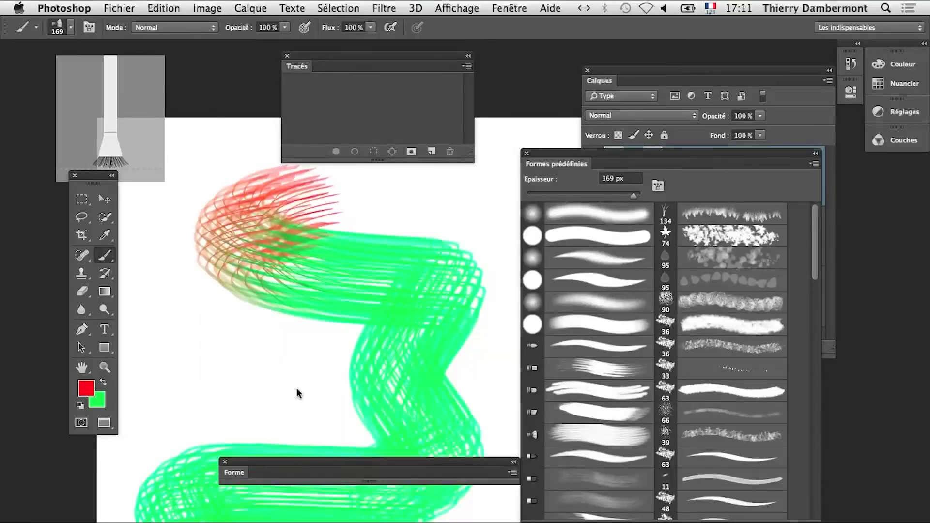
key("super+a")
key("BackSpace")
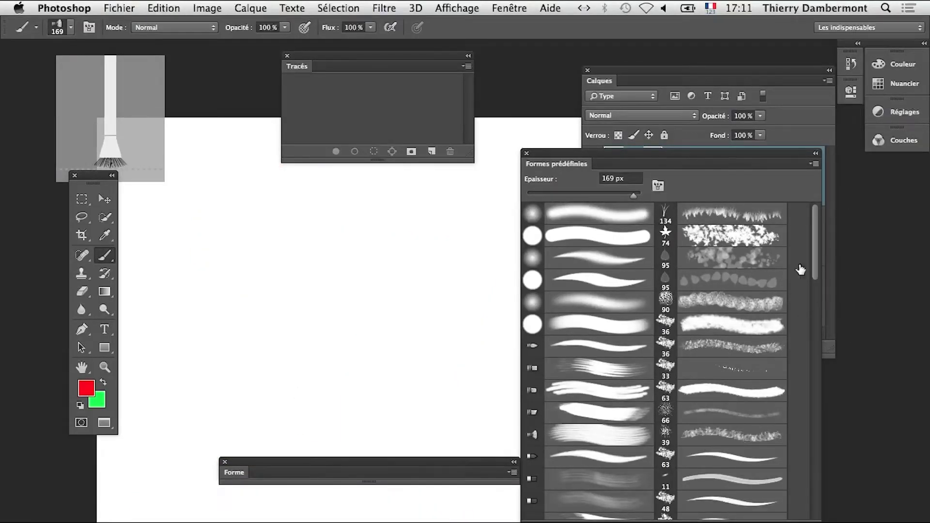
- Try a stroke with the 74 px scattered maple leaf preset and undo it
left_click(731, 235)
mouse_move(213, 203)
left_mouse_down()
mouse_move(326, 243)
mouse_move(320, 390)
left_mouse_up()
key("super+z")
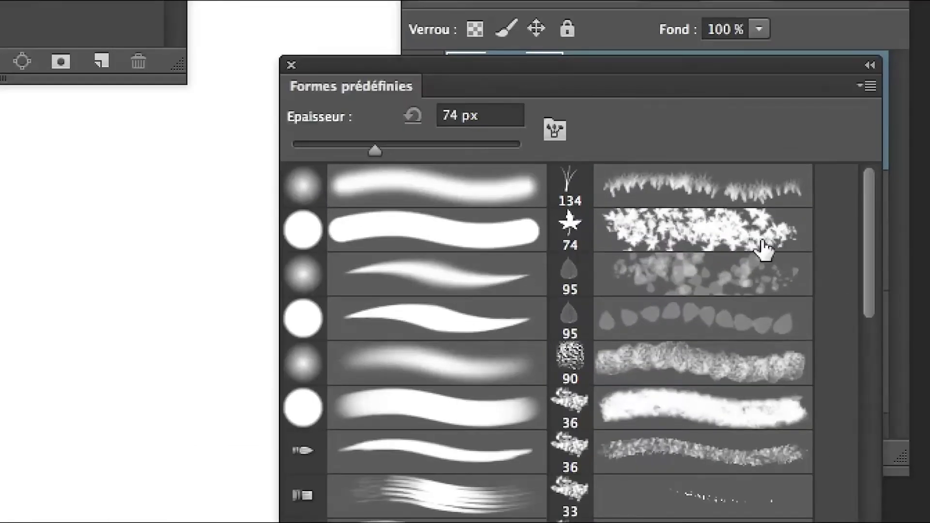
- Paint a dense patch of scattered maple leaves fading from red to green with the 74 px maple leaf preset
left_click(749, 217)
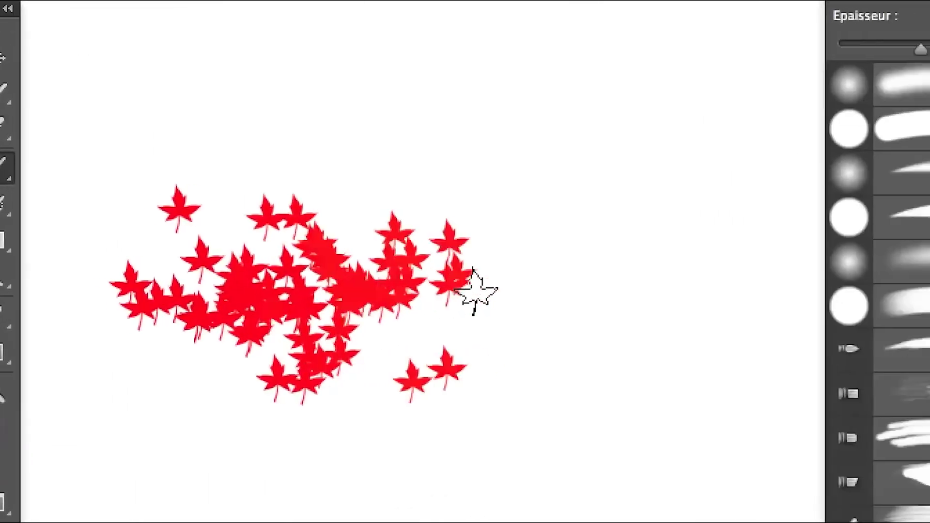
left_click_drag(474, 291, 499, 290)
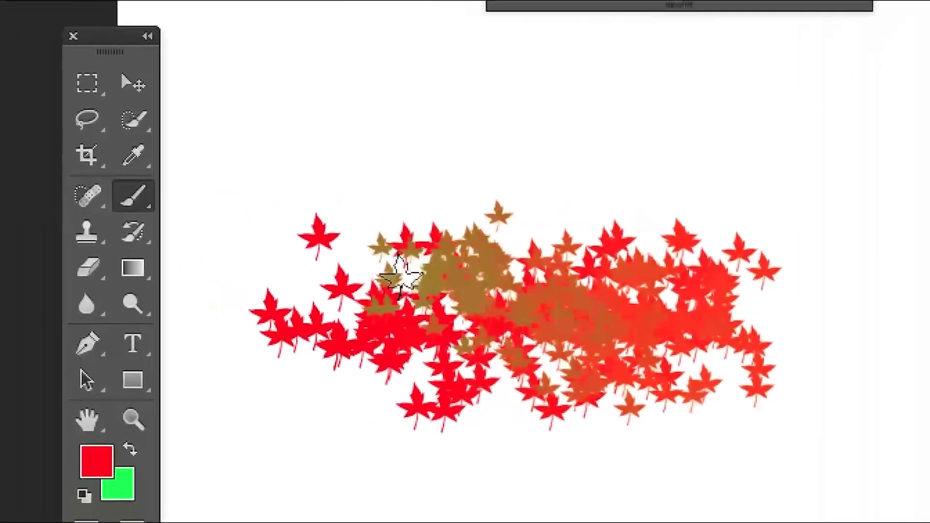
mouse_move(405, 270)
left_mouse_down()
mouse_move(404, 318)
mouse_move(520, 317)
left_mouse_up()
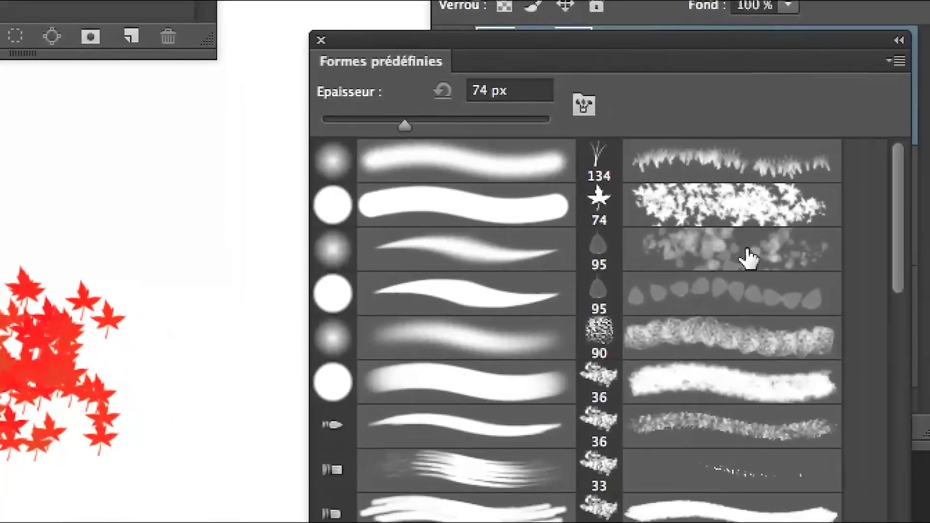
- Paint scattered translucent leaves above the maple leaves, fading from red to green, with the 95 px scattered leaf preset
left_click(742, 264)
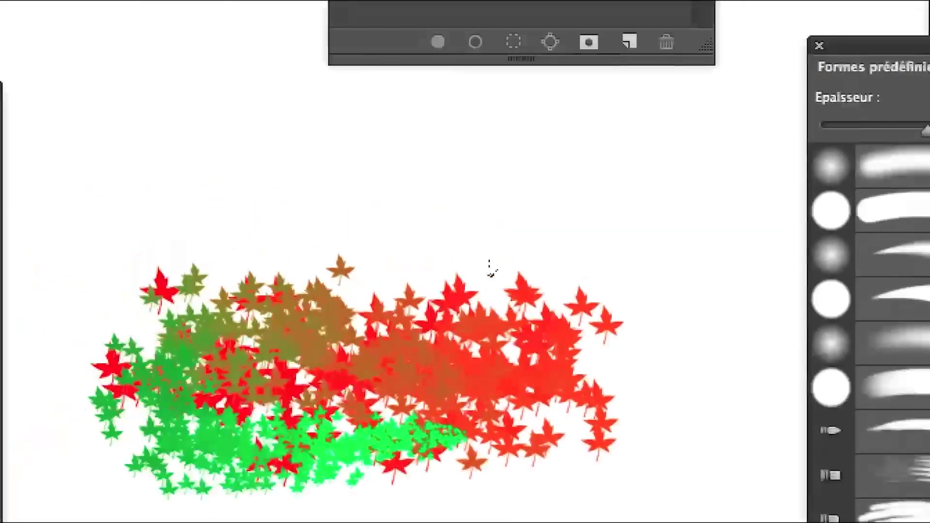
mouse_move(489, 264)
left_mouse_down()
mouse_move(291, 208)
mouse_move(208, 242)
mouse_move(598, 177)
mouse_move(590, 202)
left_mouse_up()
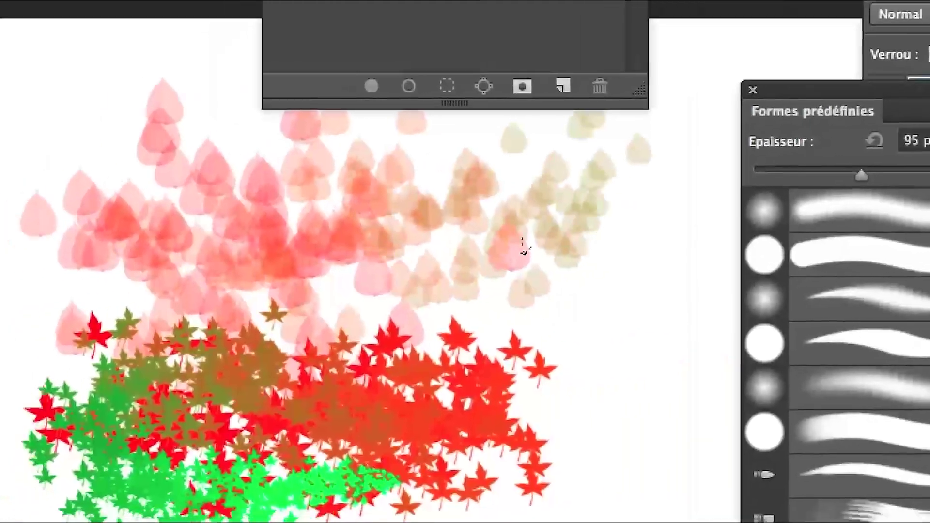
left_click_drag(525, 247, 69, 247)
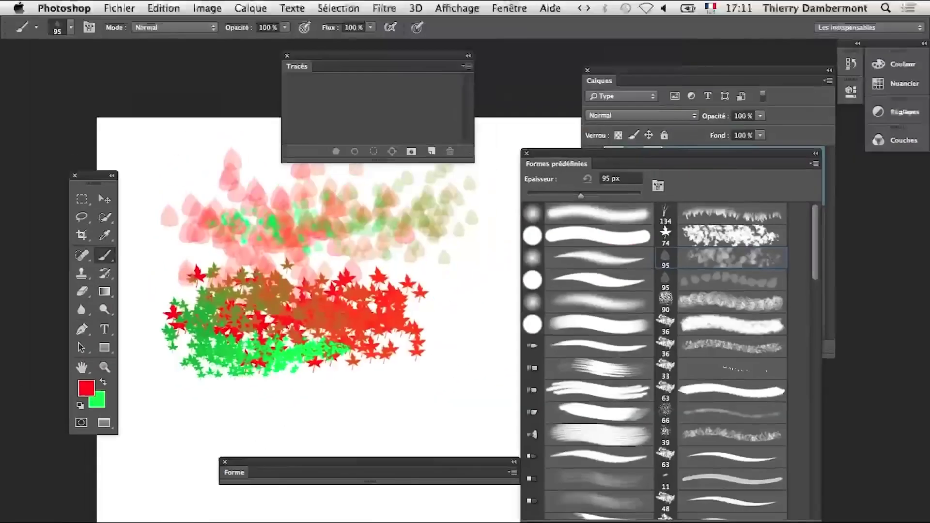
- Switch to Firefox and look over the bear silhouette and the teddy bear clipart image results, putting that window away
key("super+Tab")
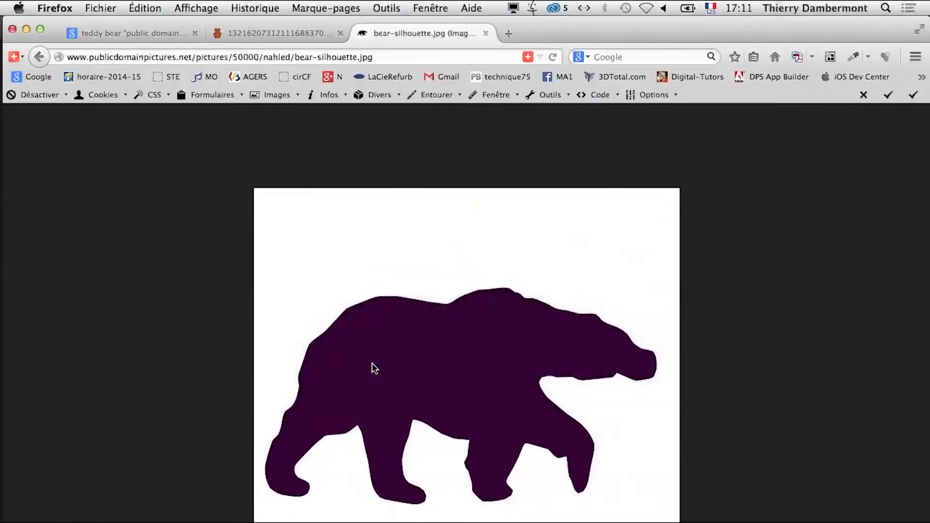
left_click(289, 28)
left_click(165, 31)
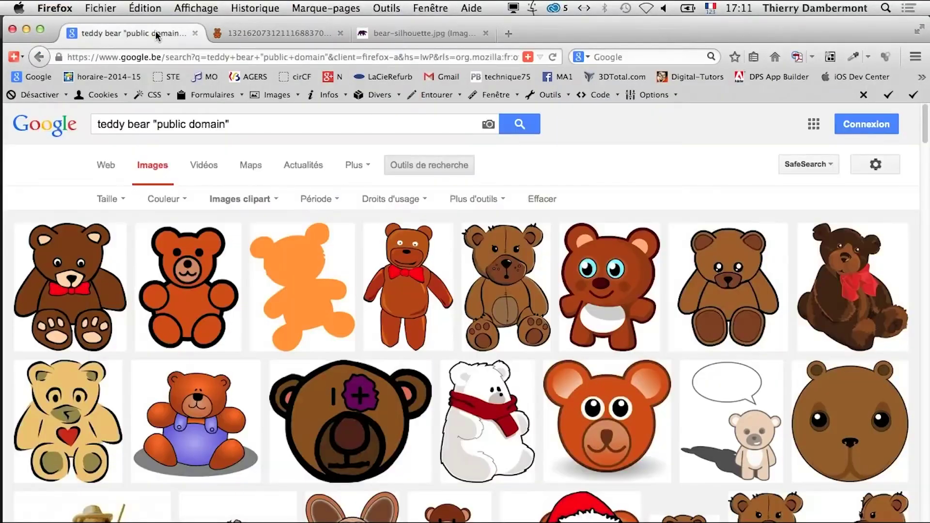
left_click(27, 29)
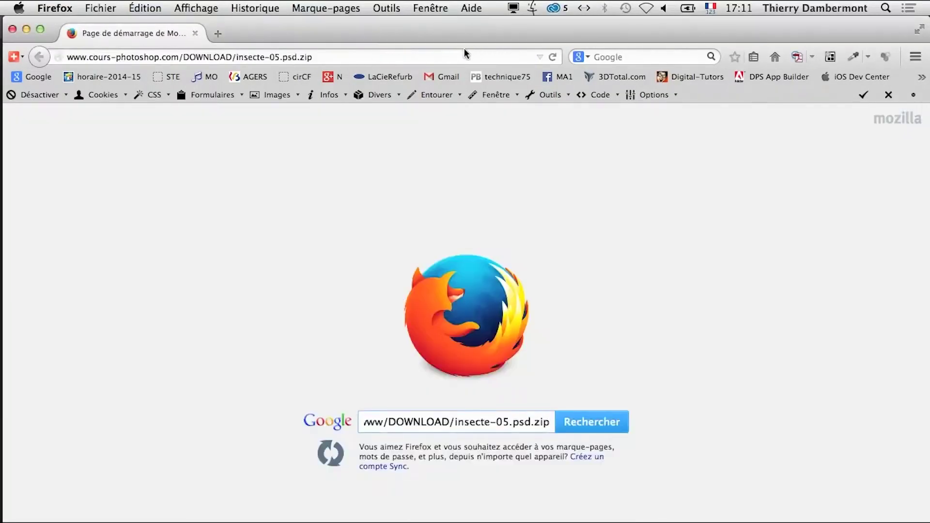
left_click(204, 122)
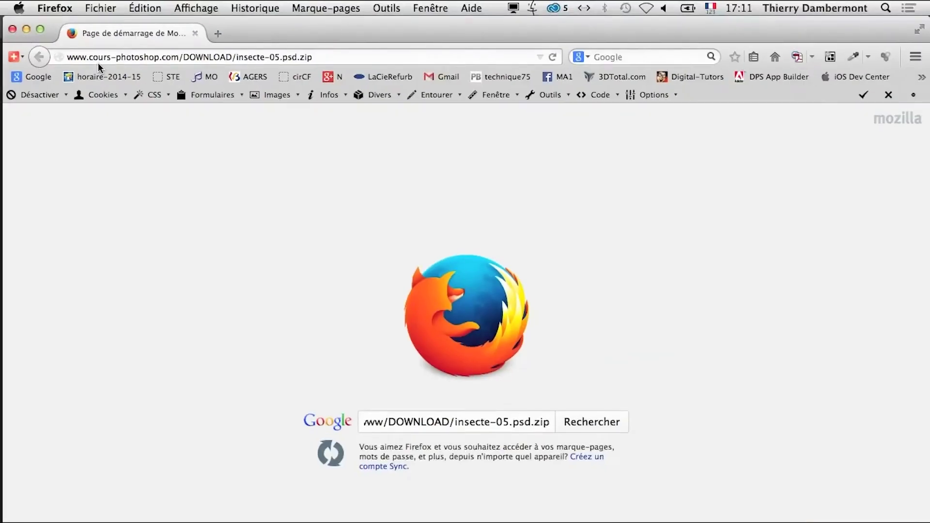
triple_click(100, 58)
key("super+c")
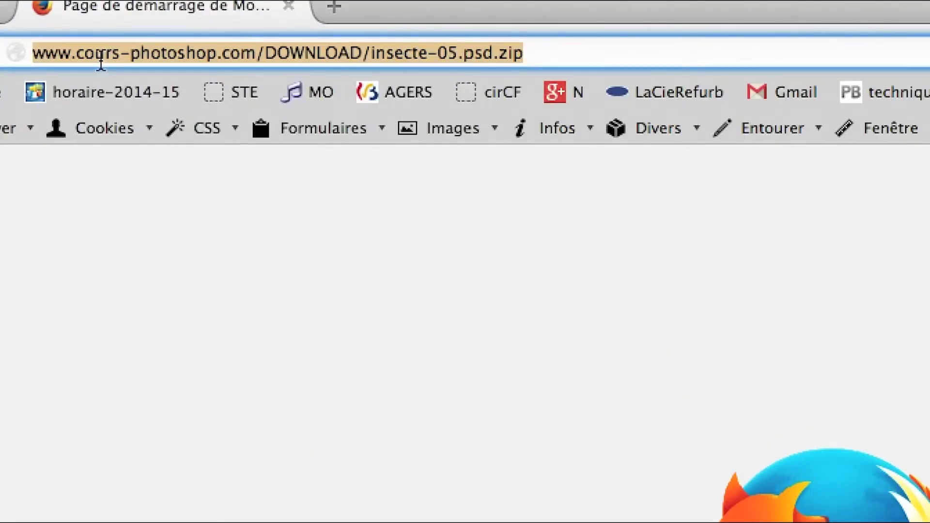
left_click(100, 62)
key("Return")
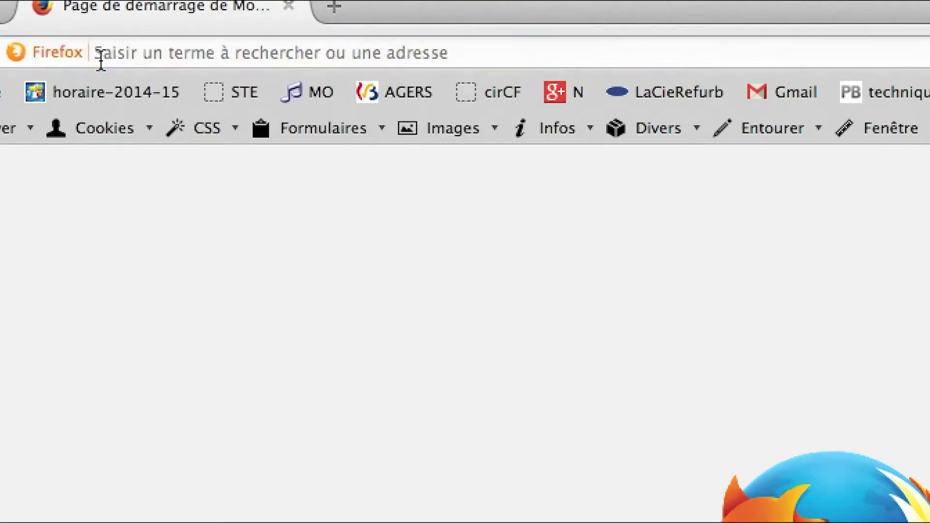
left_click(100, 59)
key("super+v")
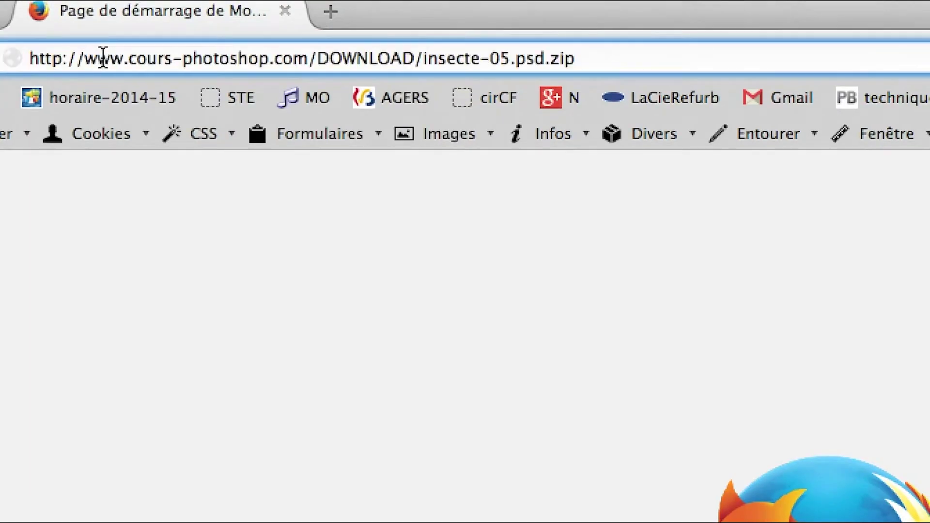
key("Return")
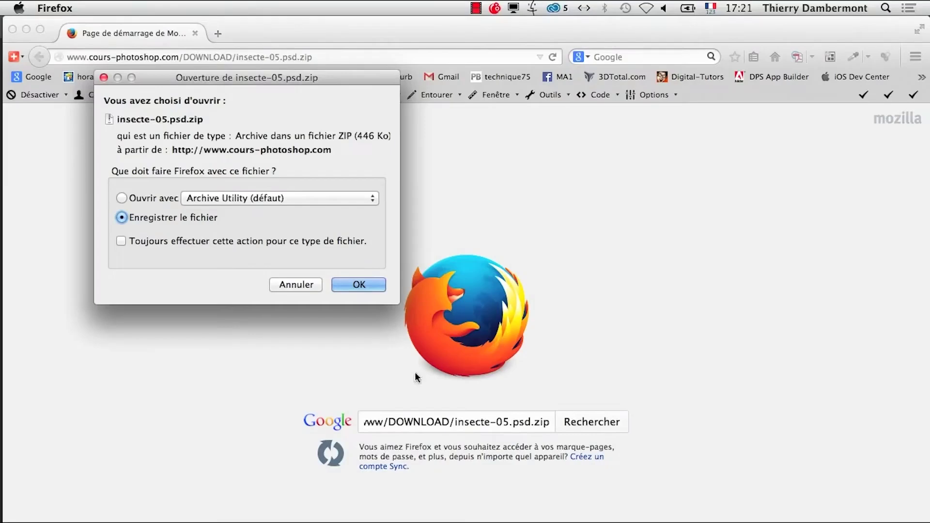
left_click(407, 490)
- Switch to Photoshop and bring up the Open dialog at the PS-20104-09-10 folder
key("super+Tab")
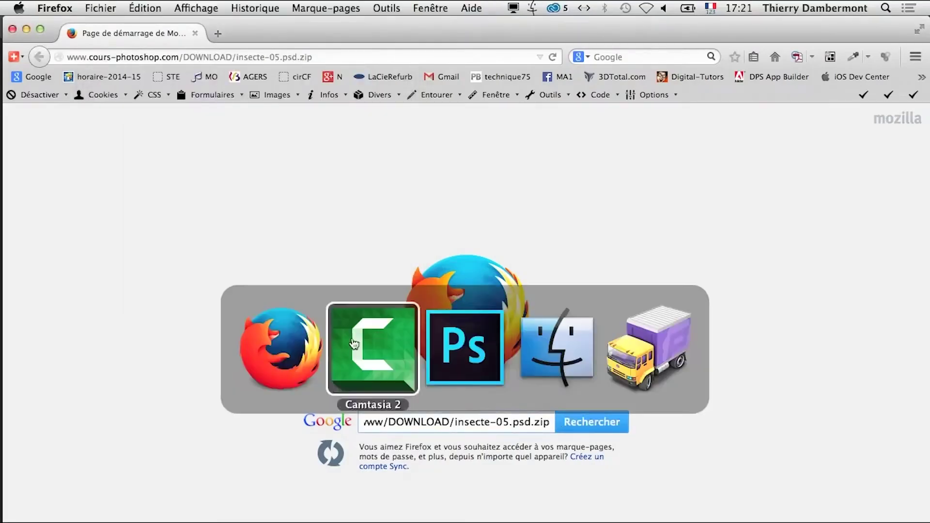
left_click(464, 371)
left_click(119, 7)
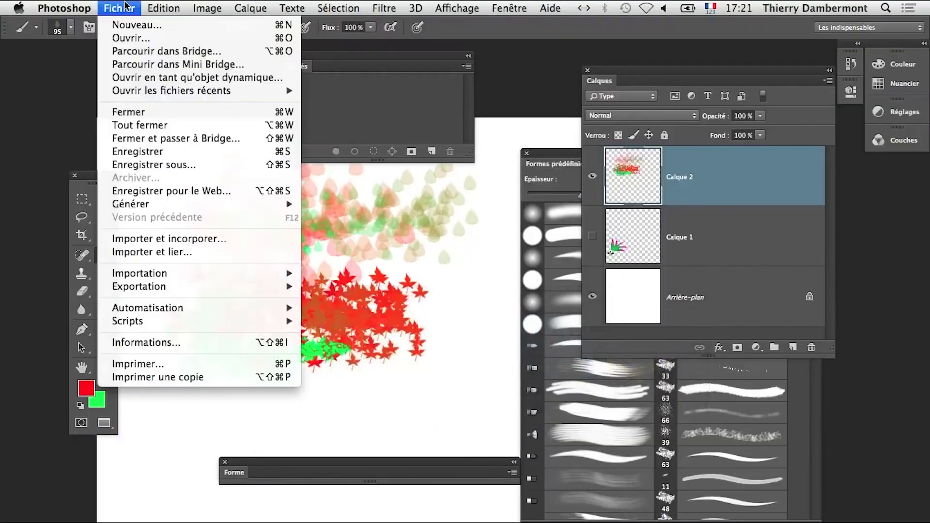
left_click(148, 39)
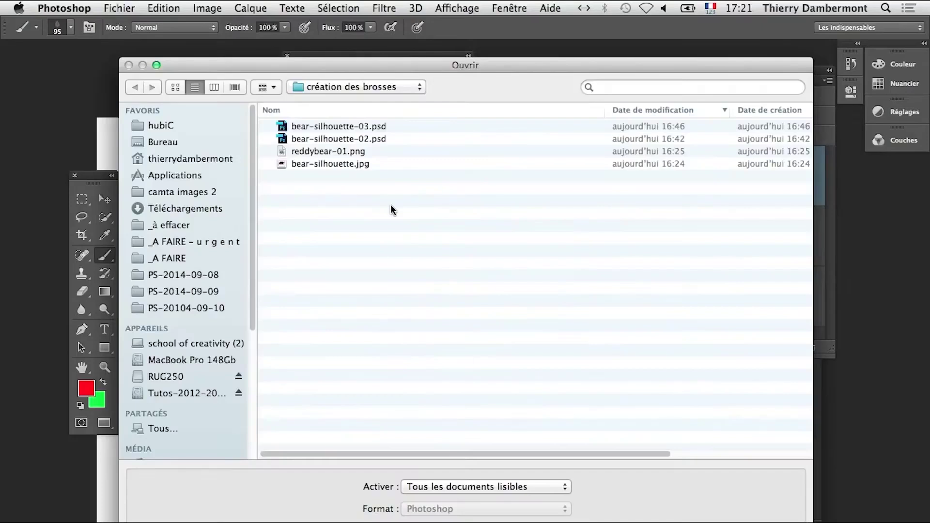
left_click(351, 89)
left_click(348, 95)
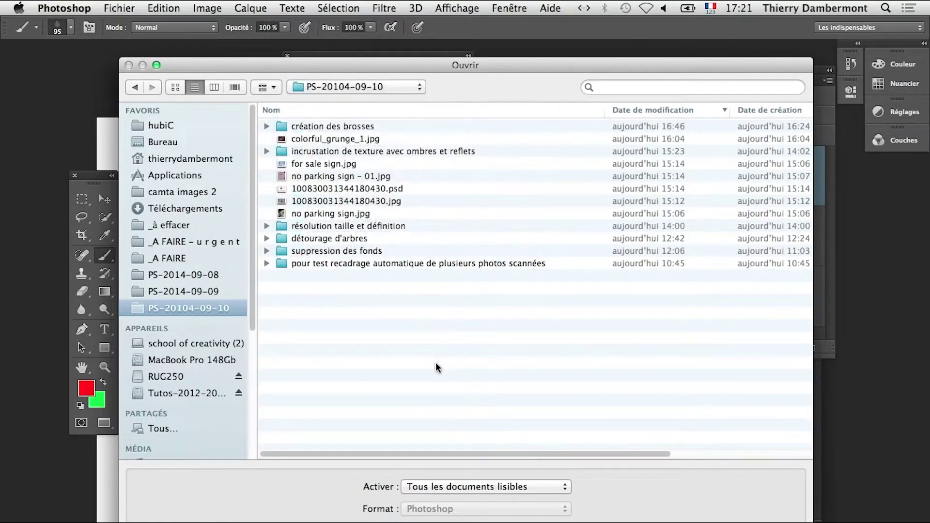
- Switch to Firefox, load the insecte-05.psd.zip address again and save the archive to disk
key("super+Tab")
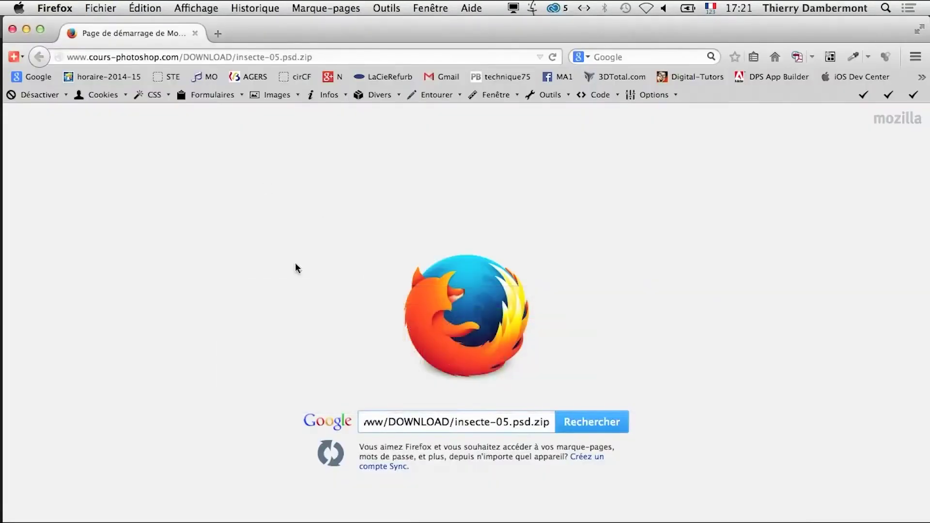
left_click(320, 57)
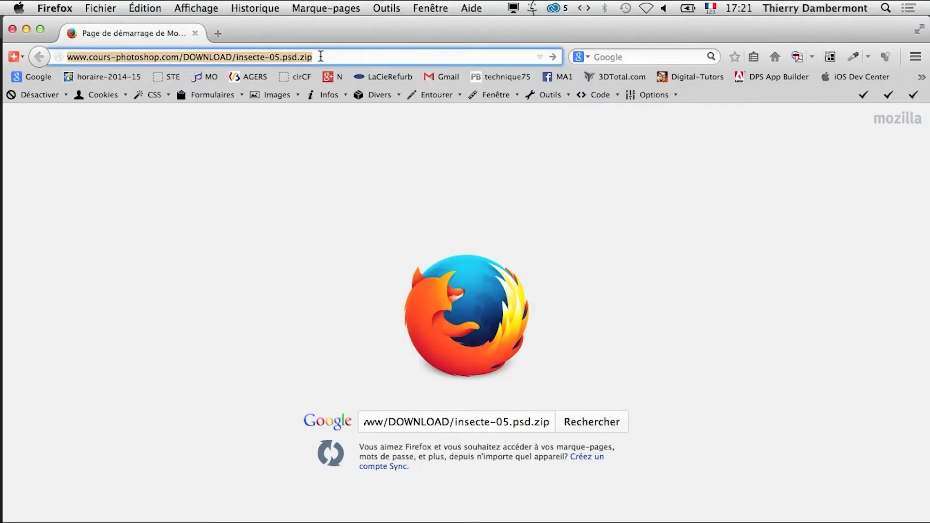
key("Return")
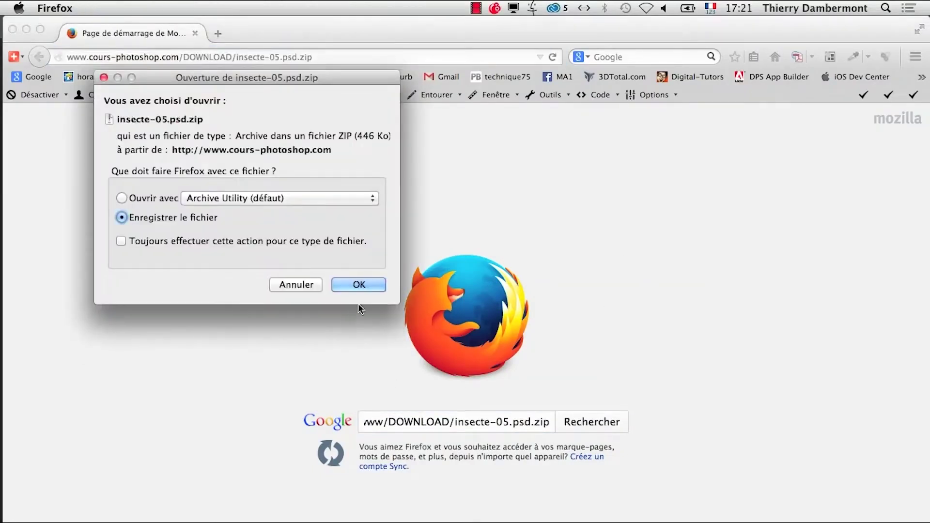
left_click(359, 284)
- Open the Téléchargements folder in Finder, move its window down and show the files as a list
mouse_move(2, 516)
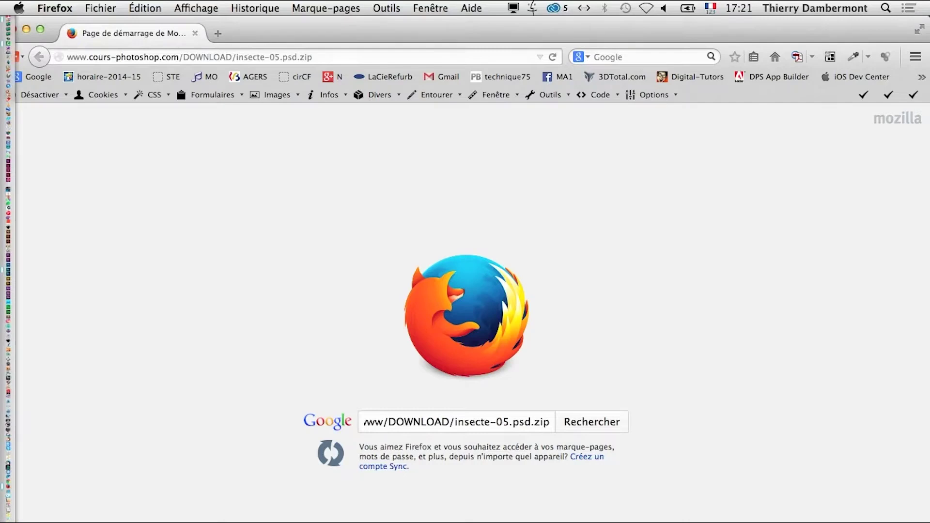
right_click(8, 520)
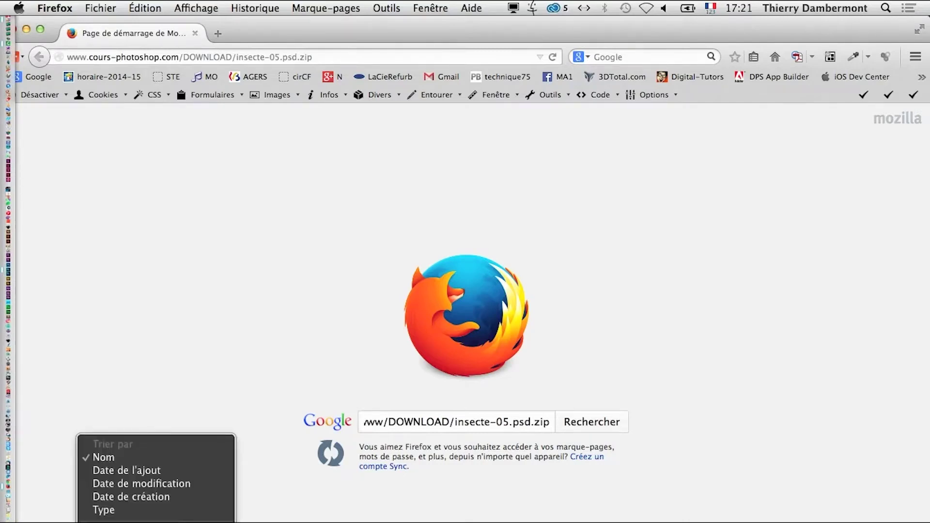
left_click(155, 521)
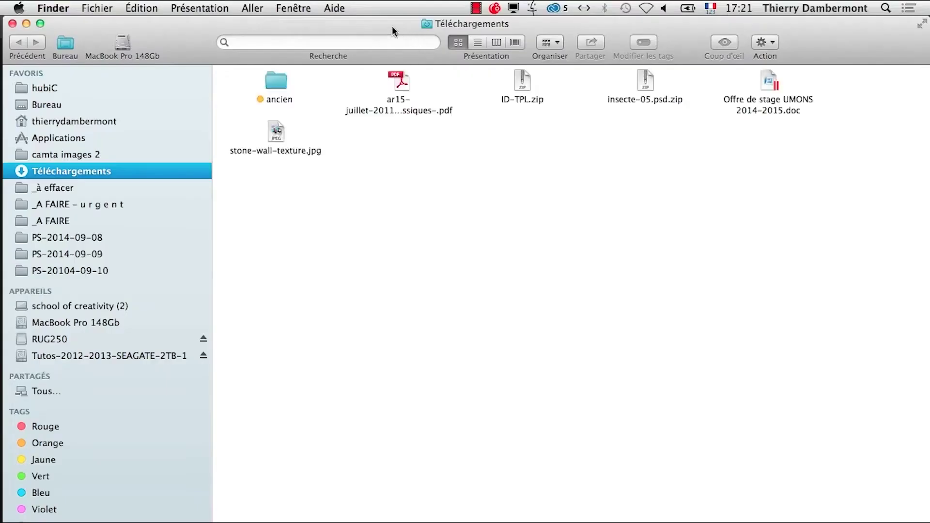
left_click_drag(392, 25, 395, 219)
left_click(477, 236)
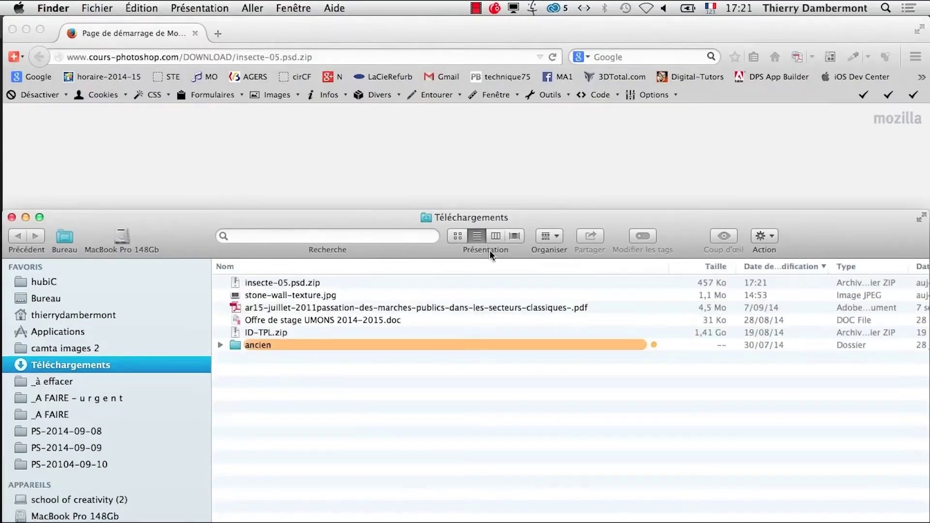
- Move the Firefox window aside and browse Photoshop's Open dialog to the création des brosses folder
left_click_drag(180, 44, 646, 123)
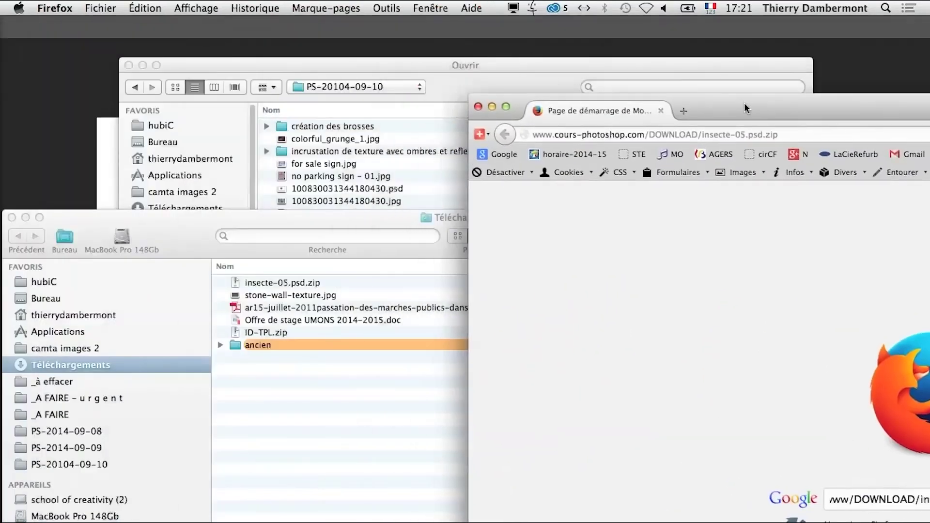
left_click(361, 219)
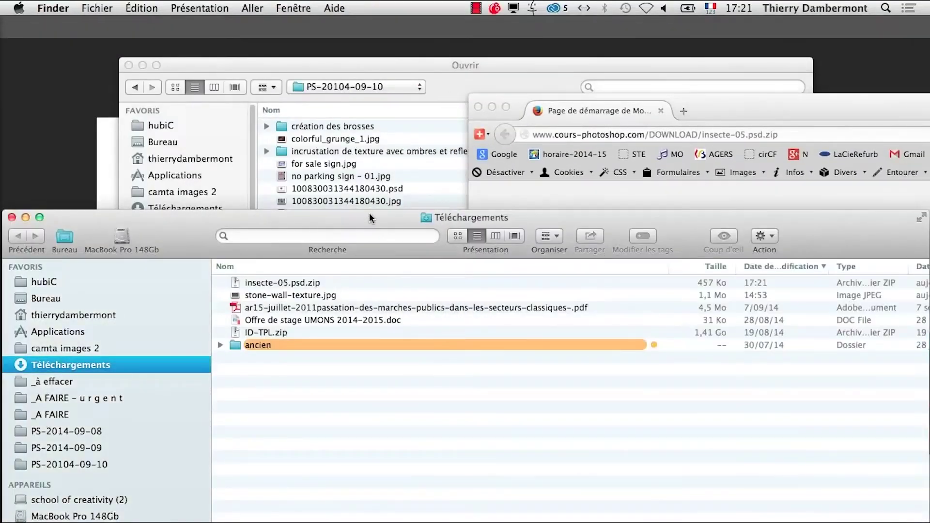
double_click(351, 125)
left_click_drag(338, 79, 669, 84)
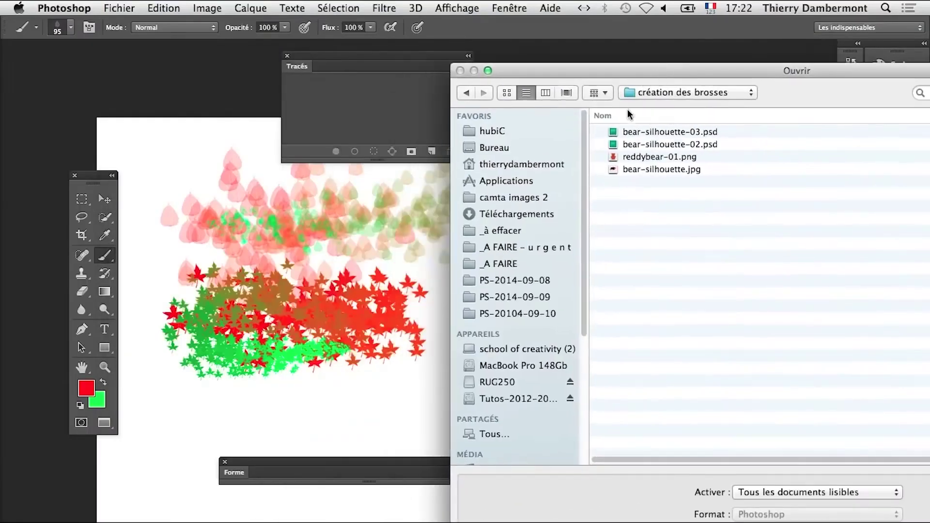
- Switch to Finder, extract insecte-05.psd.zip in the Téléchargements folder, and minimize the Firefox window
key("super+Tab")
left_click(441, 381)
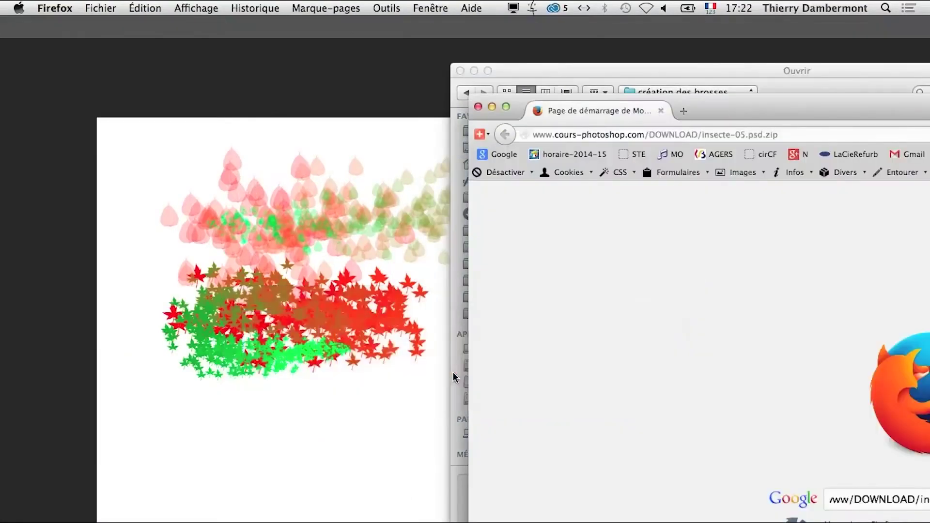
key("super+Tab")
key("super+Tab")
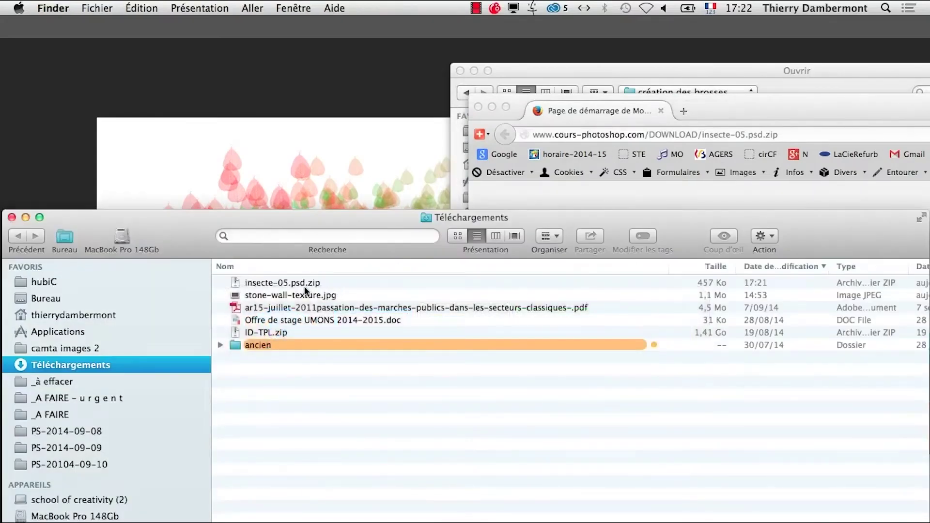
left_click(305, 286)
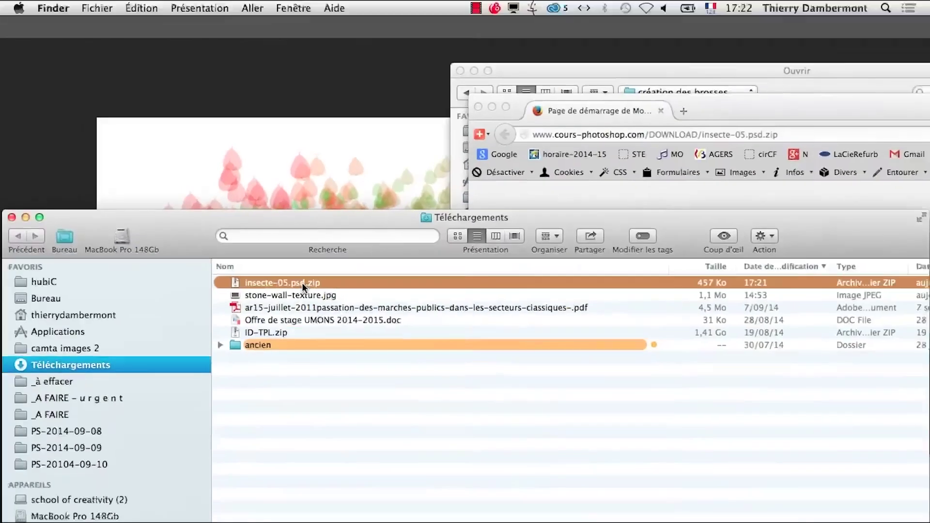
key("super+Tab")
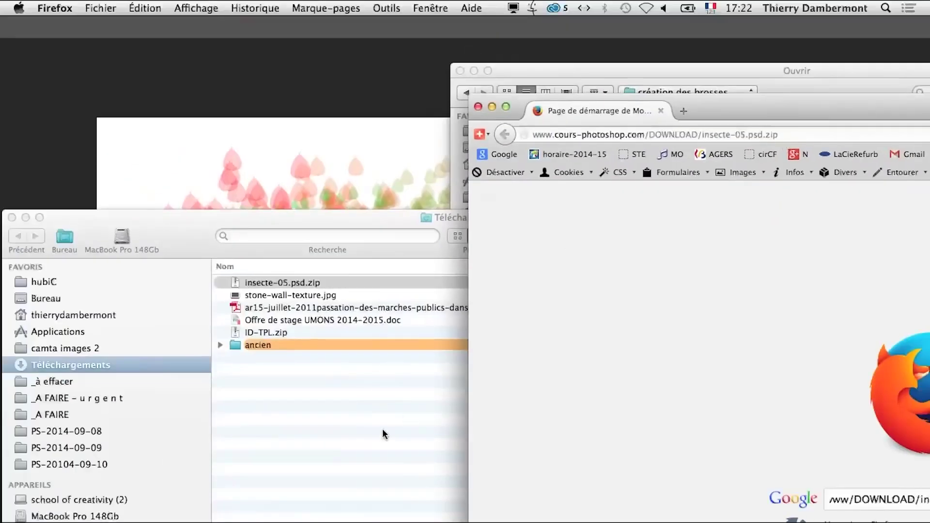
left_click(299, 281)
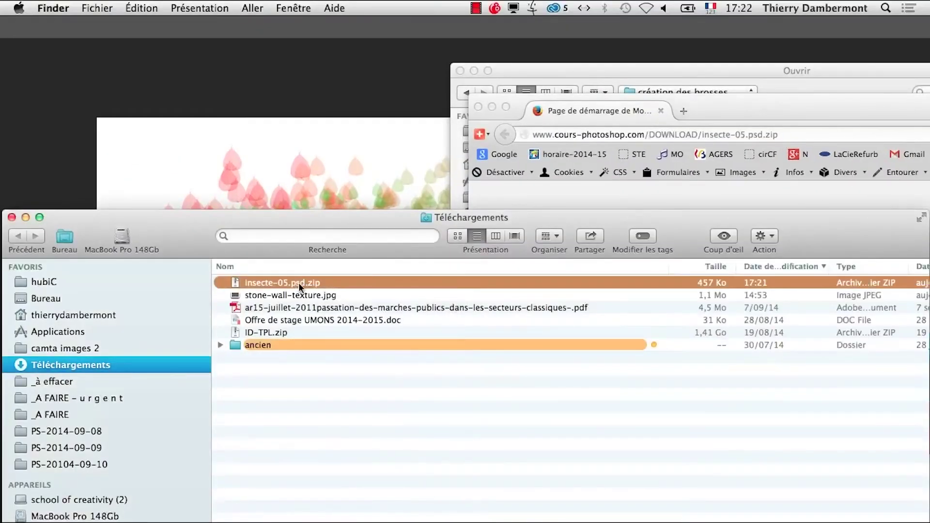
double_click(298, 283)
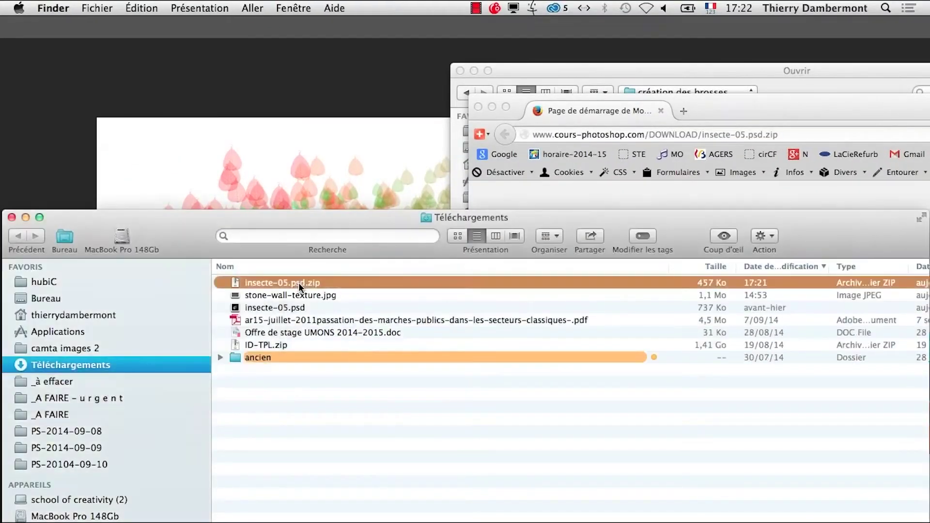
left_click(286, 310)
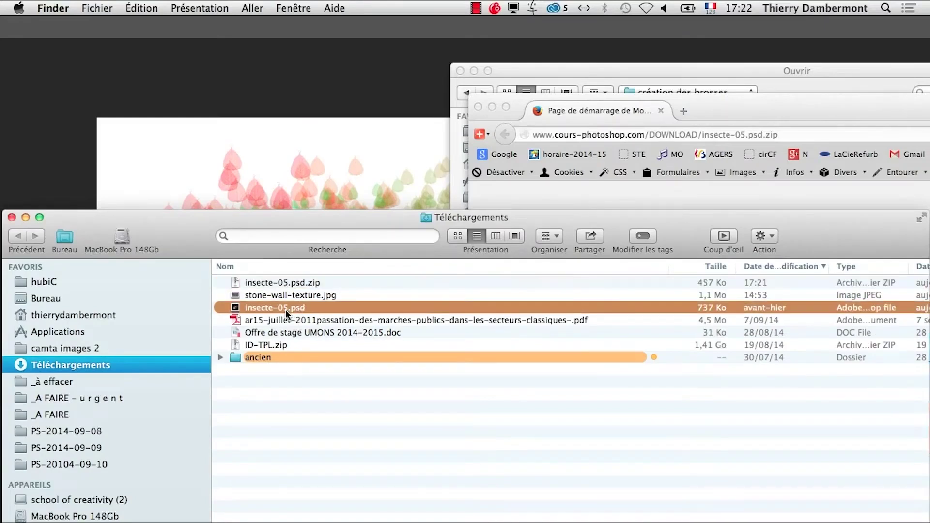
left_click(517, 111)
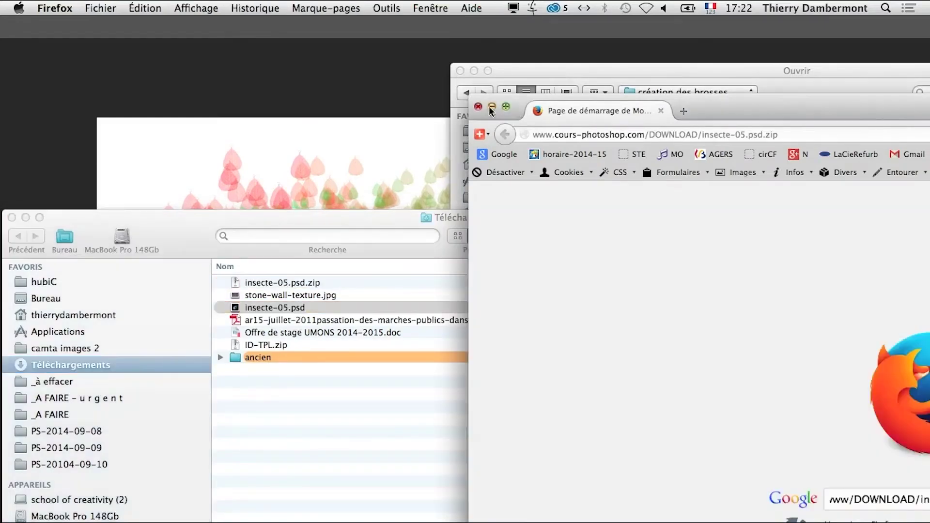
left_click(492, 108)
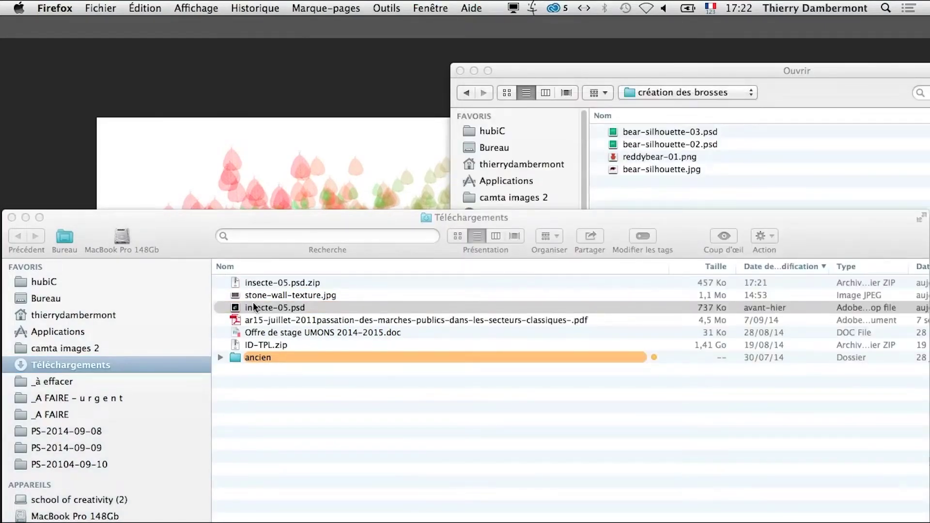
- Try to move insecte-05.psd into the création des brosses folder through Photoshop's Open dialog, and cancel the dialog
left_click_drag(236, 312, 713, 195)
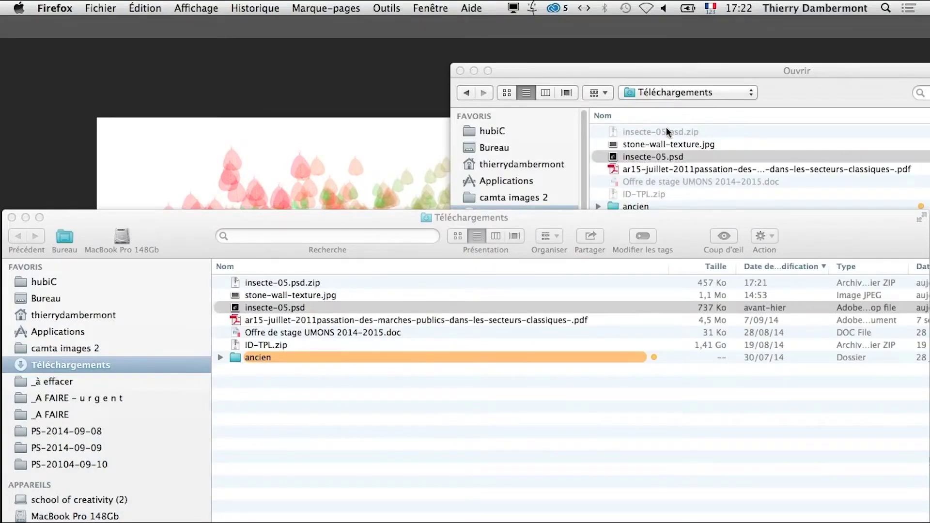
left_click(614, 72)
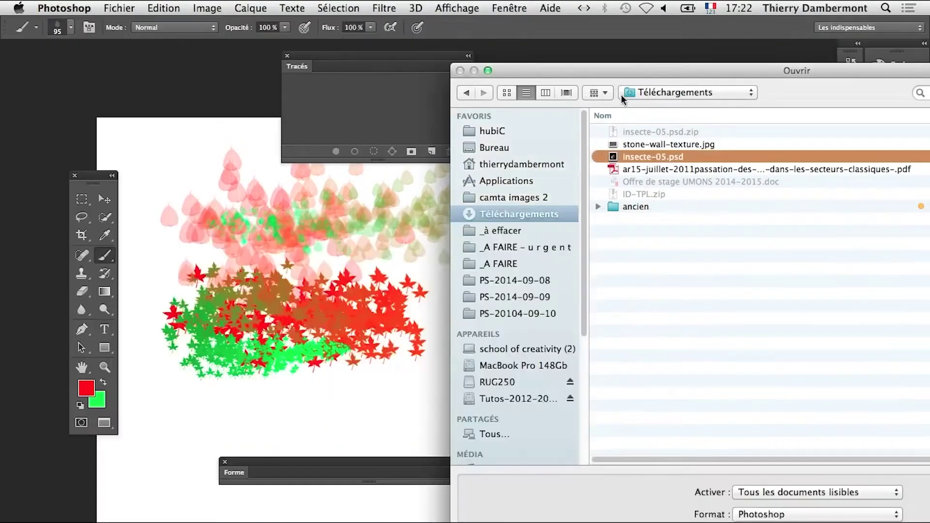
left_click_drag(585, 72, 176, 132)
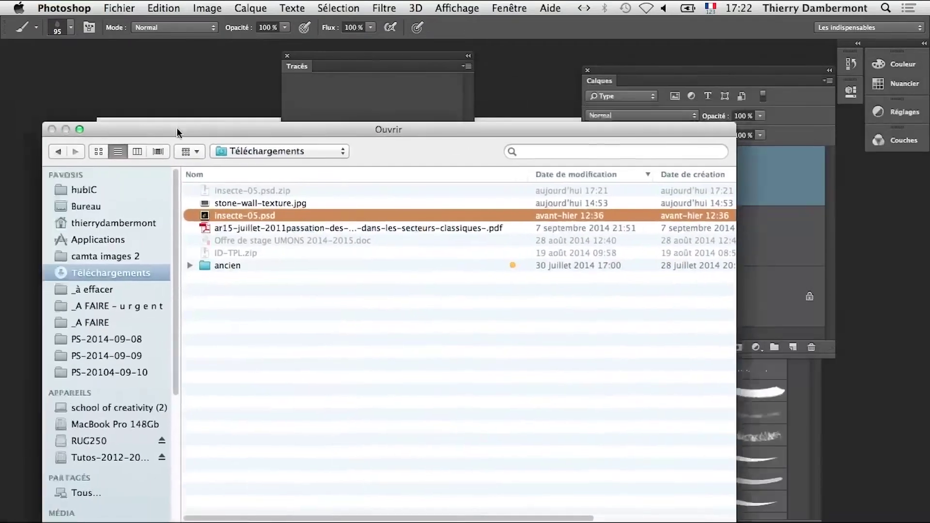
key("Escape")
- Switch to Finder, open PS-20104-09-10's création des brosses folder in a new window, and move insecte-05.psd into it
key("super+Tab")
key("super+Tab")
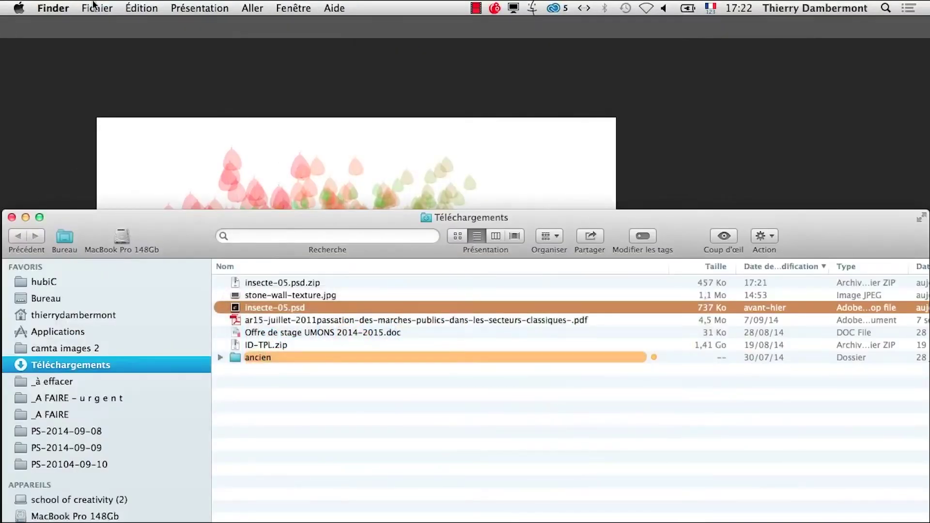
left_click(94, 7)
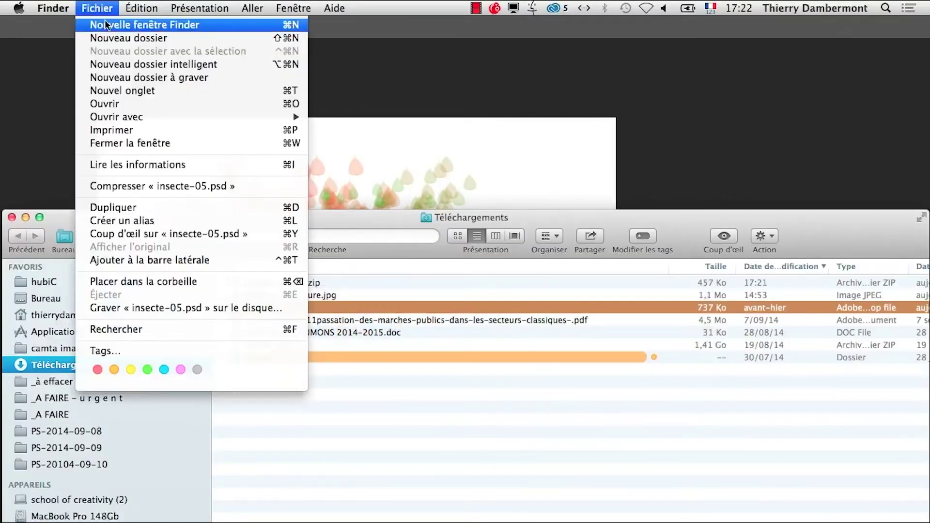
left_click(105, 20)
left_click_drag(245, 143, 530, 84)
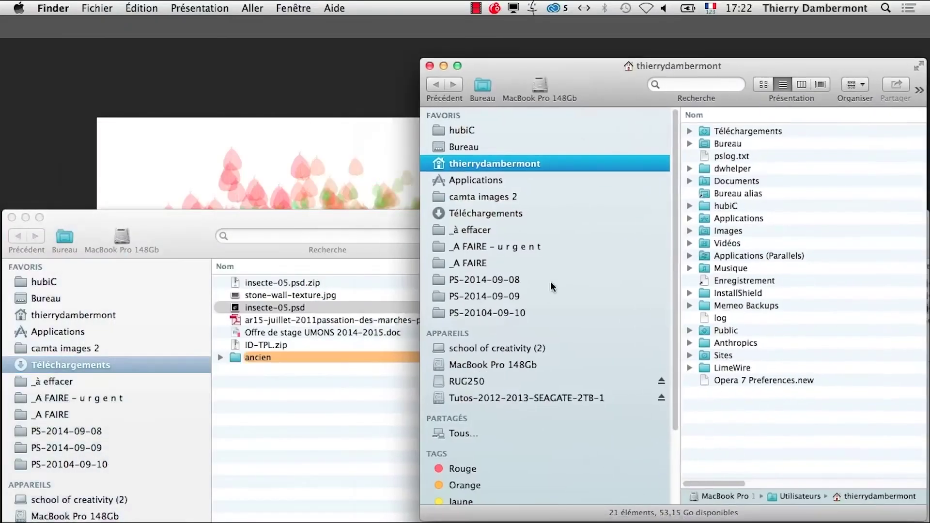
left_click(528, 311)
double_click(757, 161)
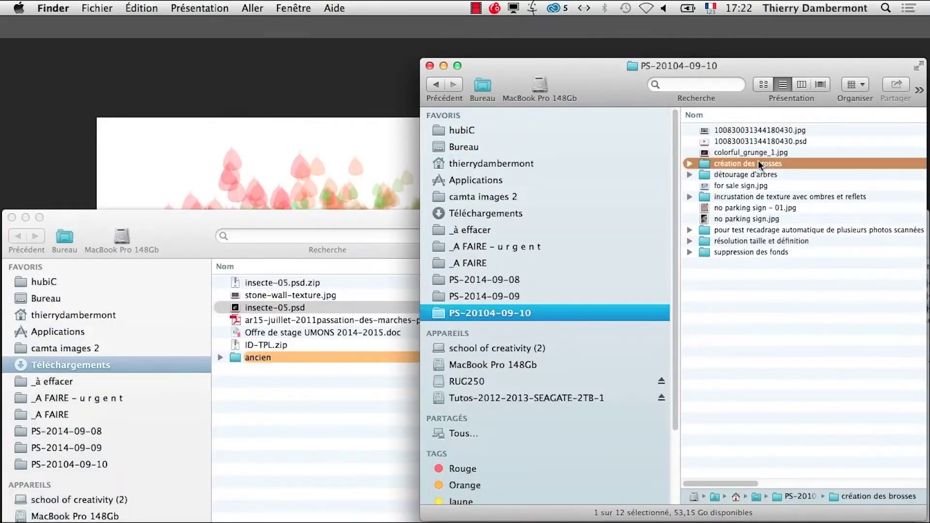
left_click_drag(240, 306, 769, 243)
- Switch to Photoshop and open insecte-05.psd from the création des brosses folder with the whole insect in view
key("super+Tab")
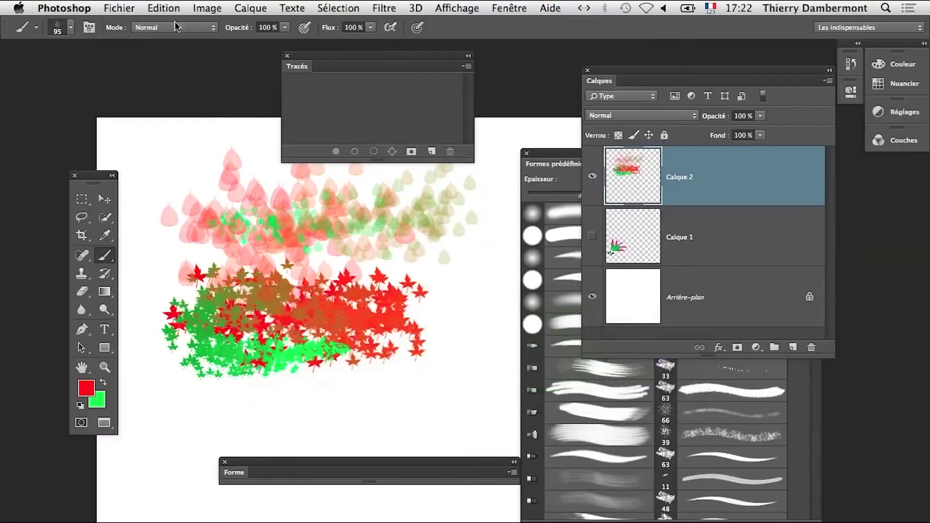
left_click(119, 8)
left_click(130, 40)
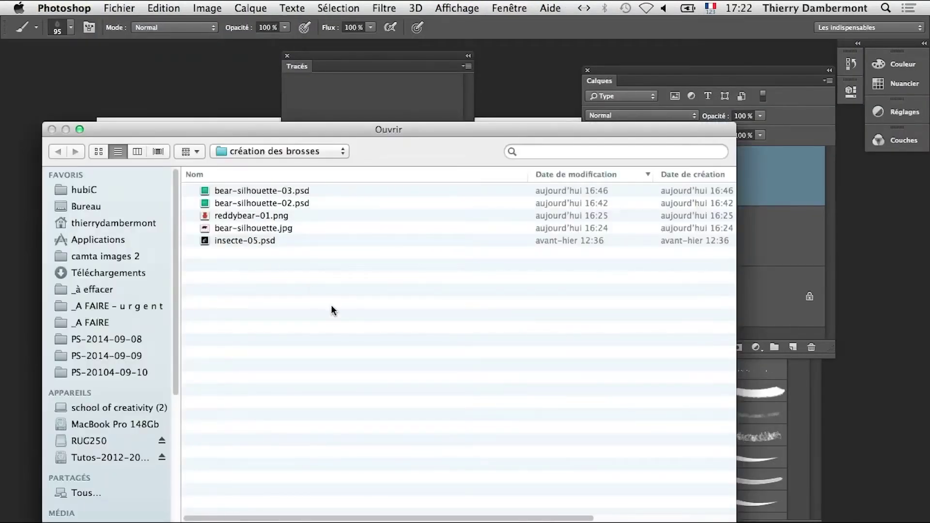
left_click(245, 237)
key("Return")
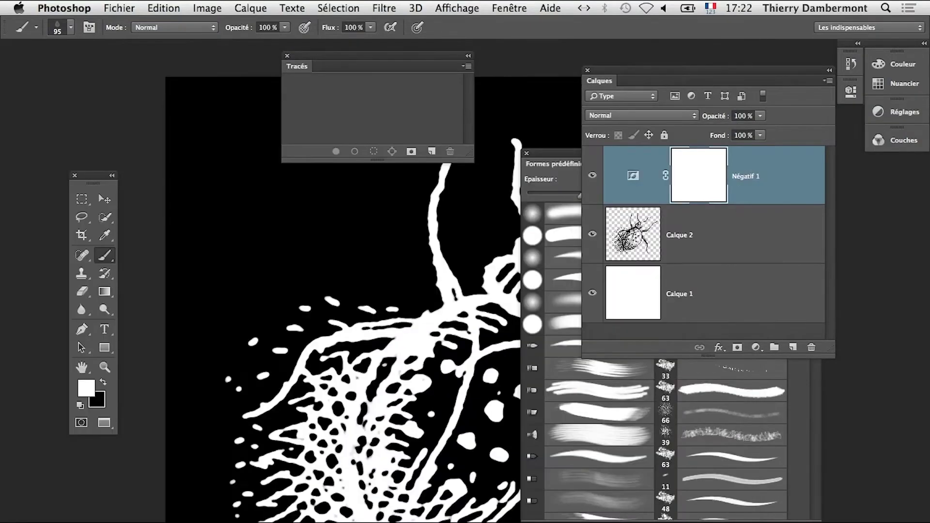
left_click(480, 445, "alt")
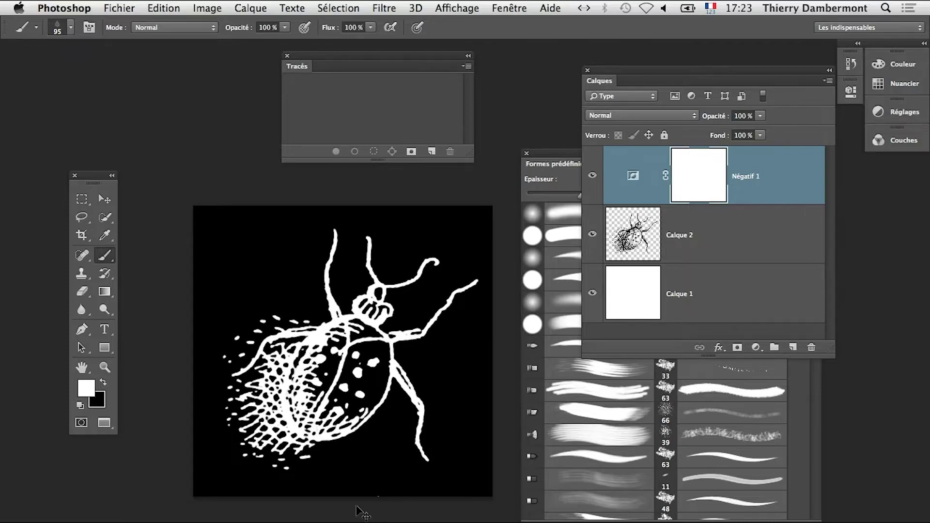
- Reset the Les indispensables workspace to its default panel layout
key("super+Tab")
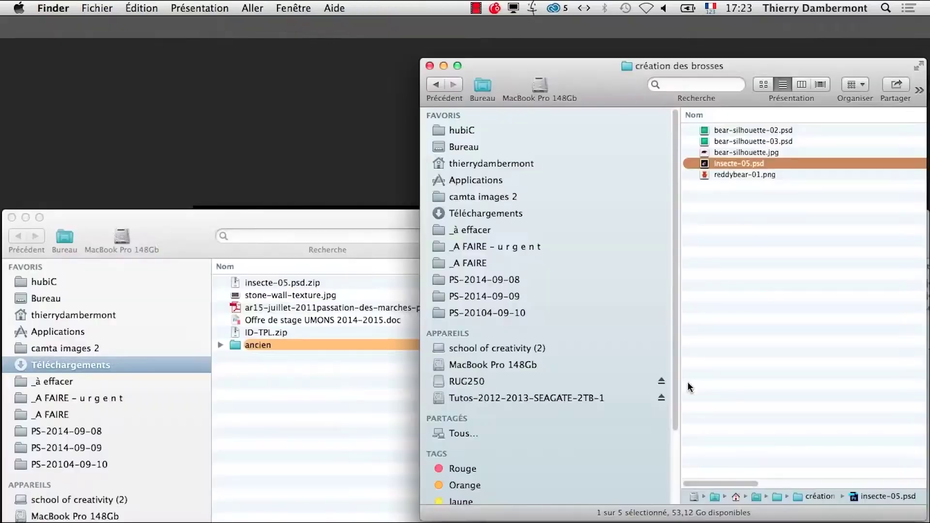
key("super+Tab")
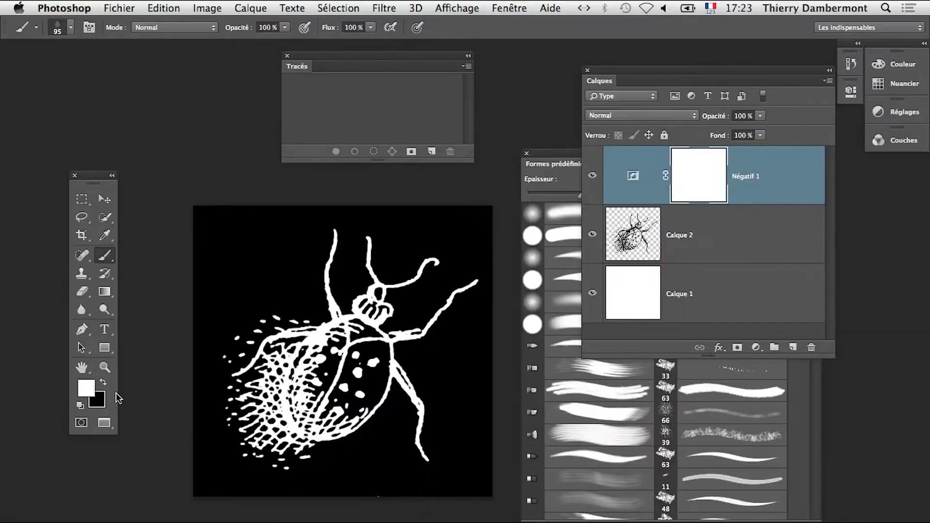
left_click(104, 366)
left_click(412, 338)
left_click(870, 29)
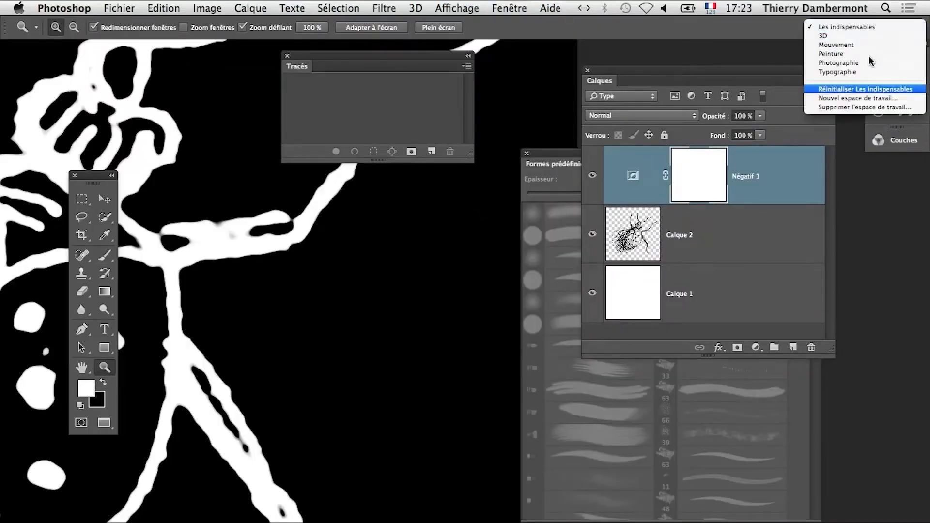
left_click(867, 91)
left_click_drag(313, 332, 650, 349)
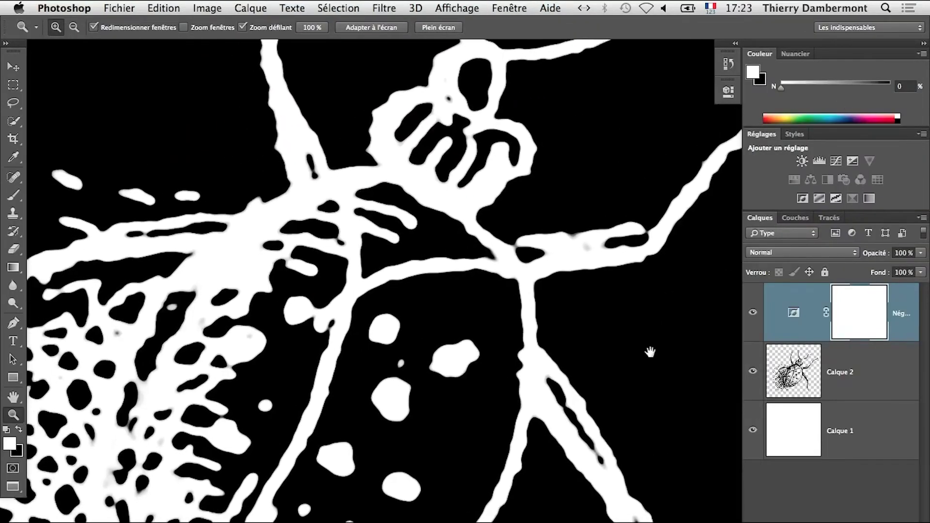
left_click(199, 5)
left_click(228, 113)
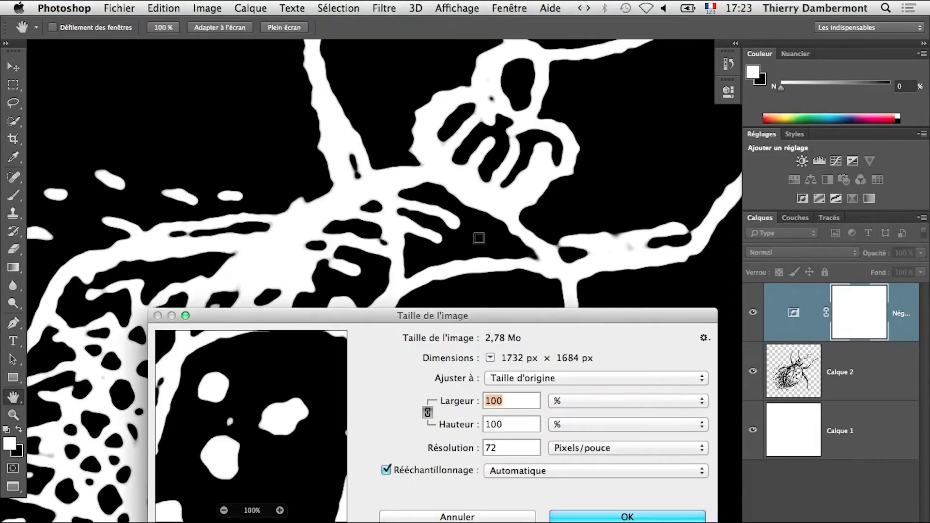
key("alt")
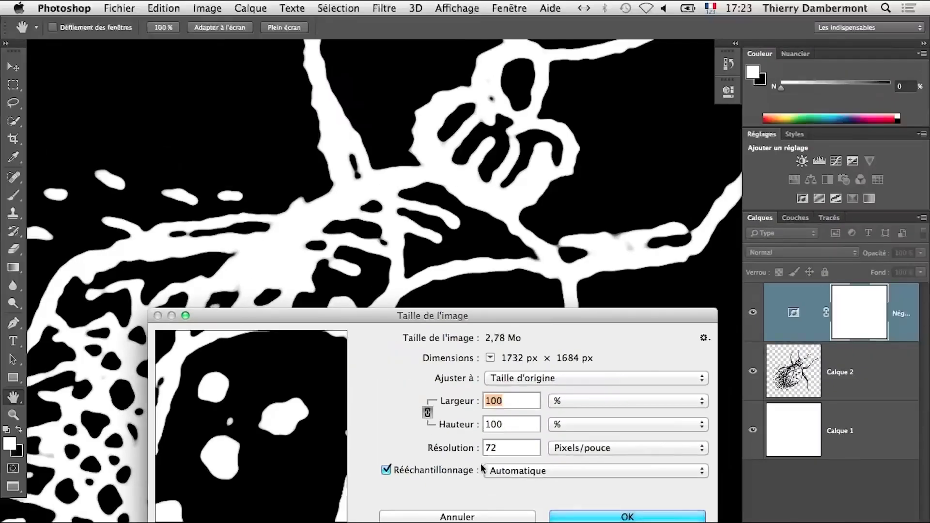
left_click(464, 516)
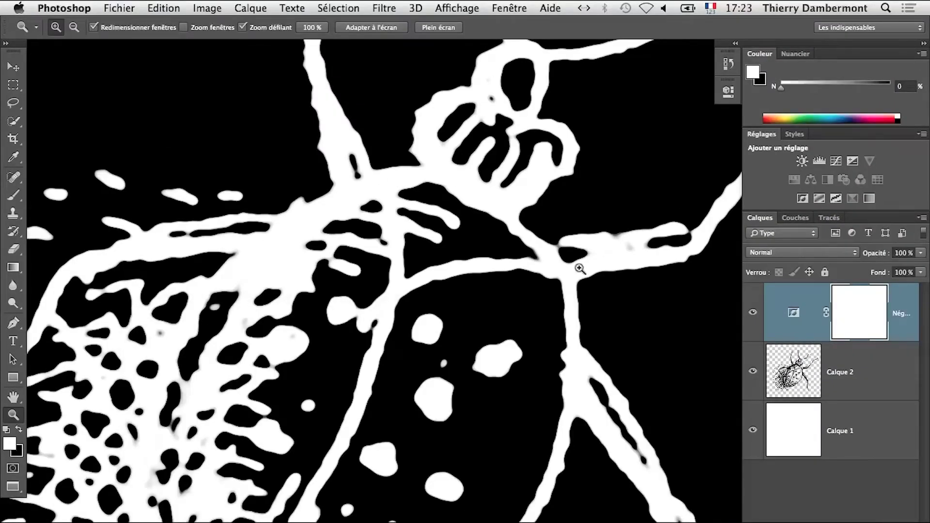
- Show the Navigation panel, detach it as a floating panel over the document, and collapse the remaining Histogramme panel
left_click(508, 8)
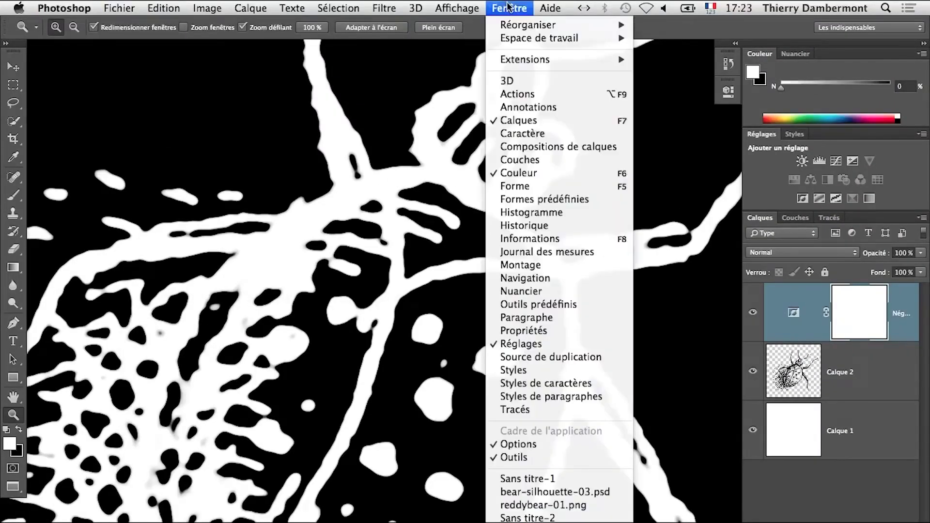
left_click(554, 282)
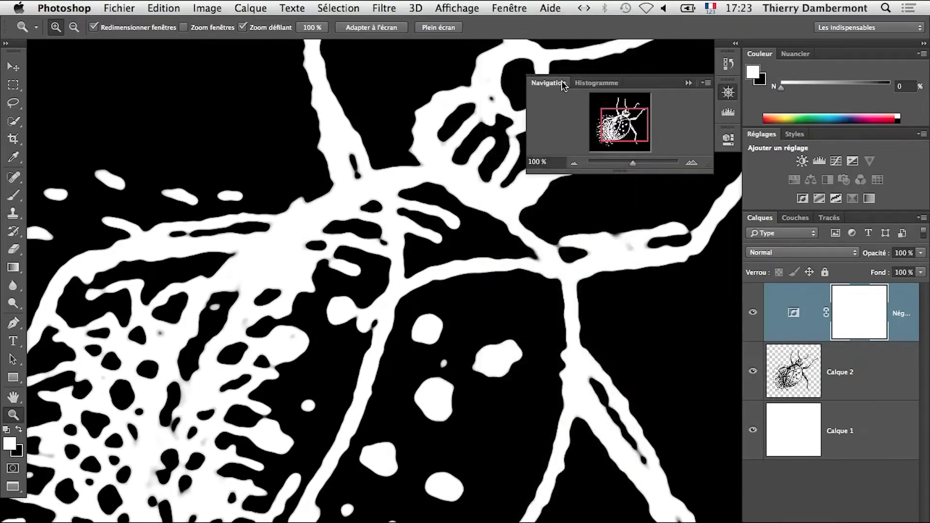
left_click_drag(561, 82, 497, 253)
left_click(688, 83)
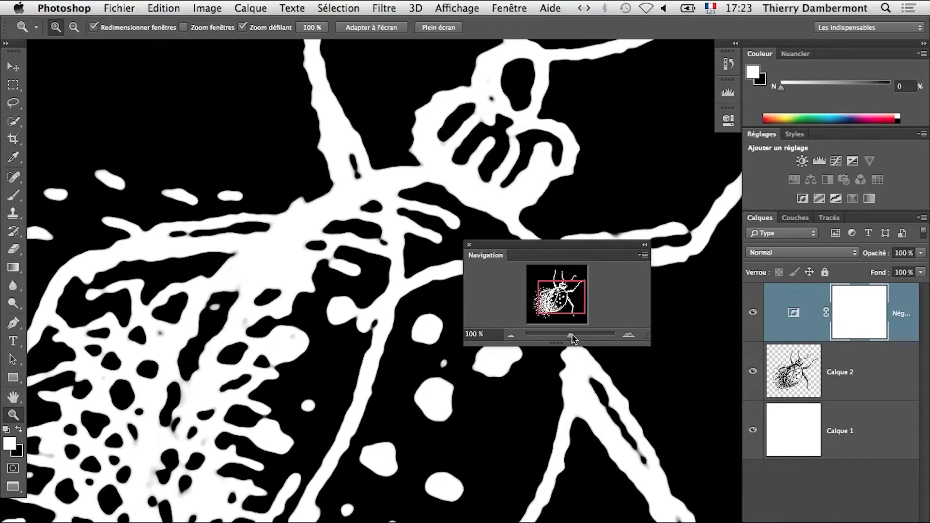
- Zoom the insect image out to 8,63 % with the Navigation panel, select that percentage, and expand the toolbox to two columns
left_click_drag(571, 334, 553, 335)
left_click_drag(525, 256, 587, 304)
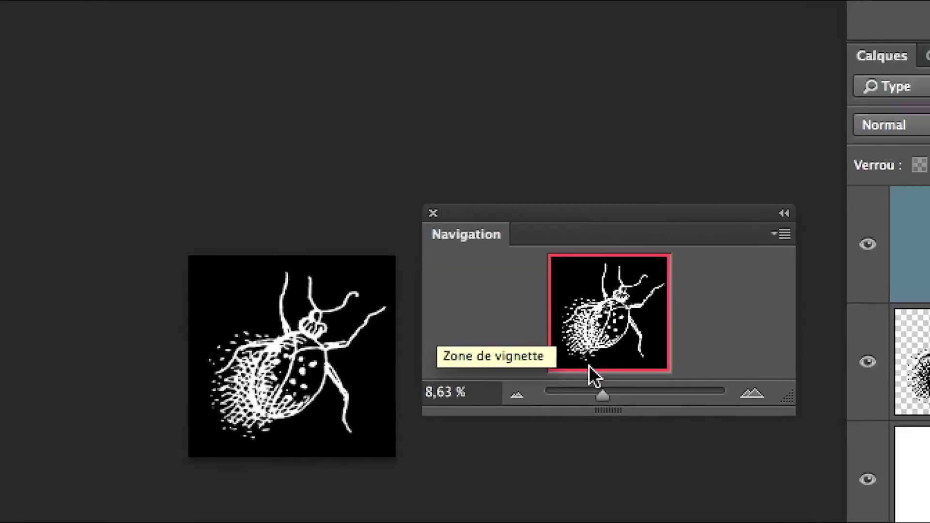
left_click_drag(591, 376, 620, 386)
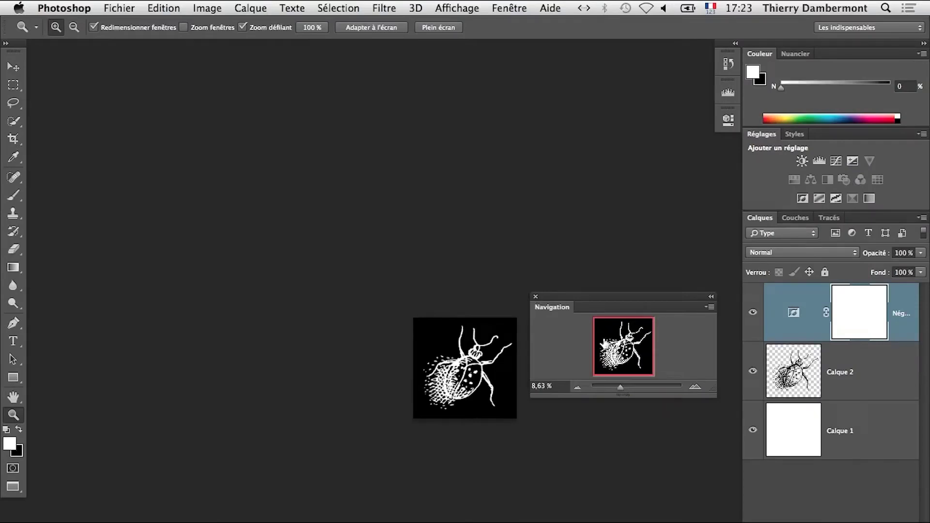
left_click(5, 45)
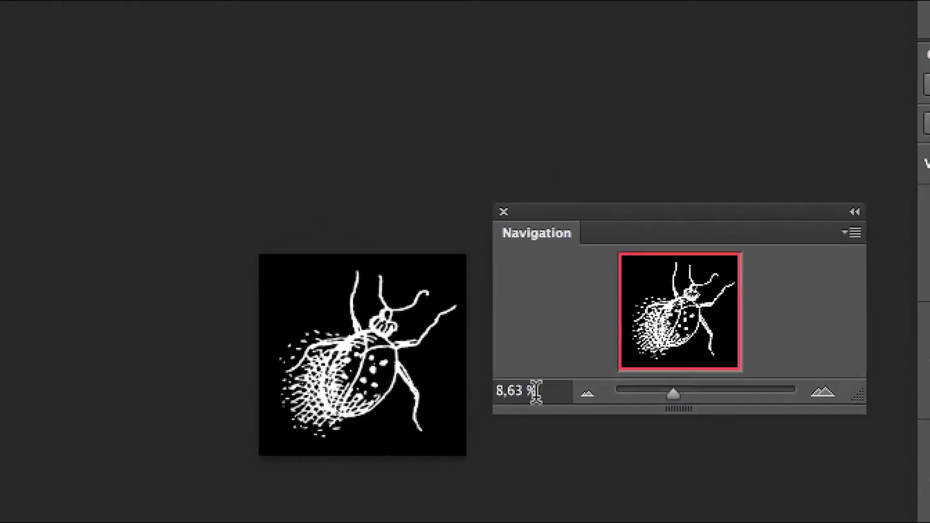
left_click_drag(525, 391, 494, 390)
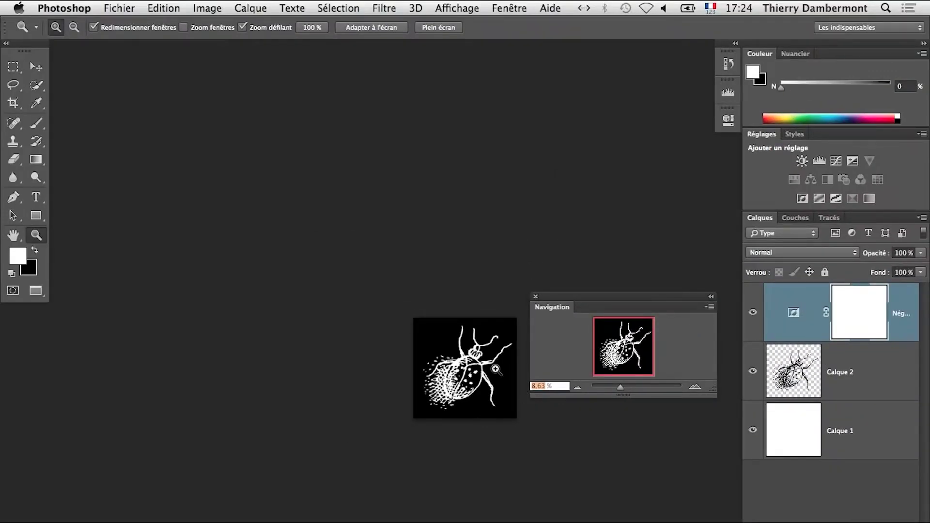
- Open the image size settings and set the resampling method to Bicubique plus net (réduction)
left_click(206, 8)
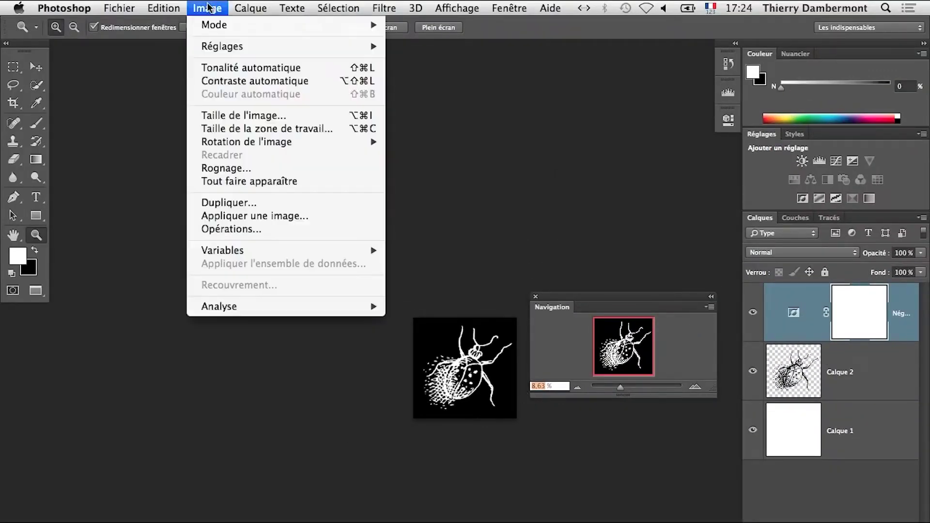
left_click(239, 115)
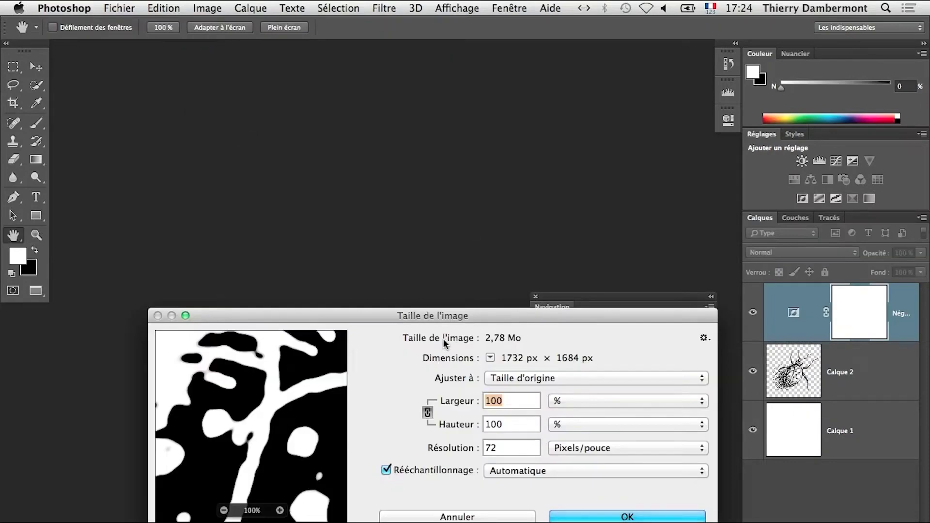
key("alt")
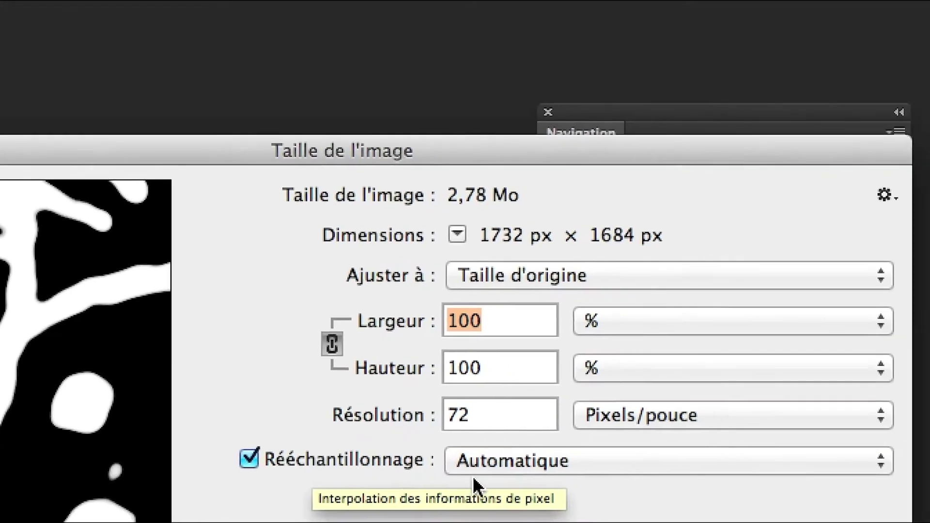
left_click(620, 467)
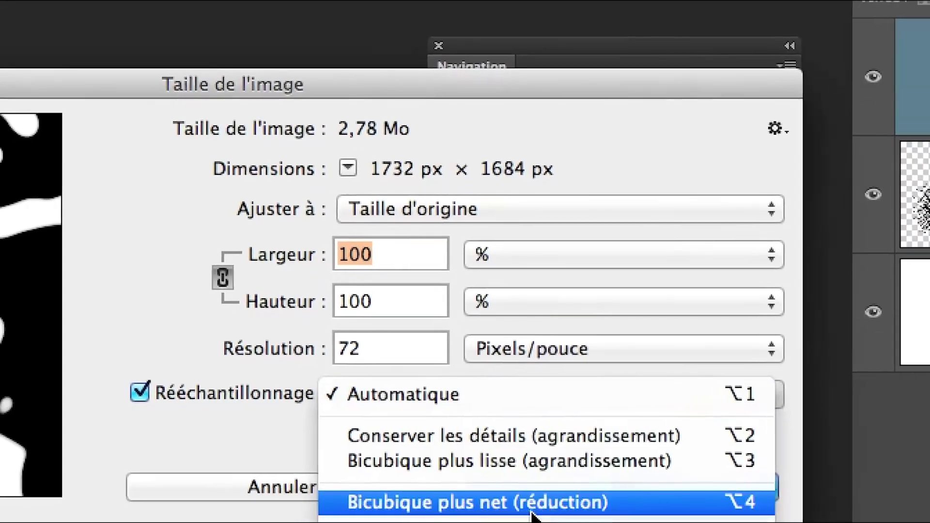
left_click(532, 506)
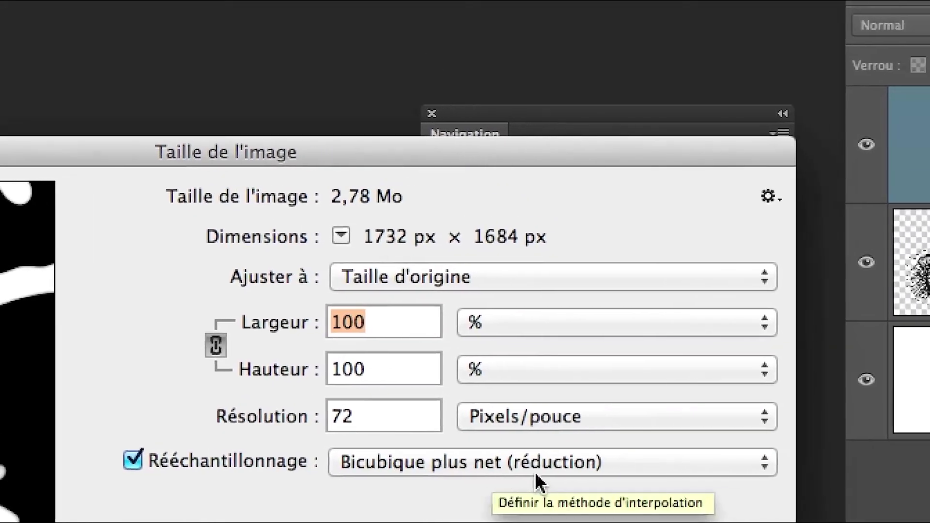
left_click(531, 470)
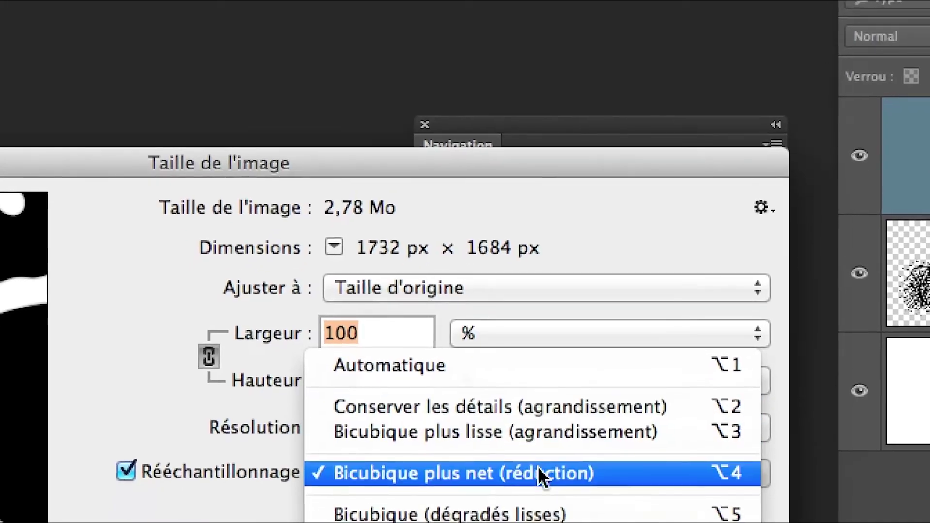
left_click(537, 472)
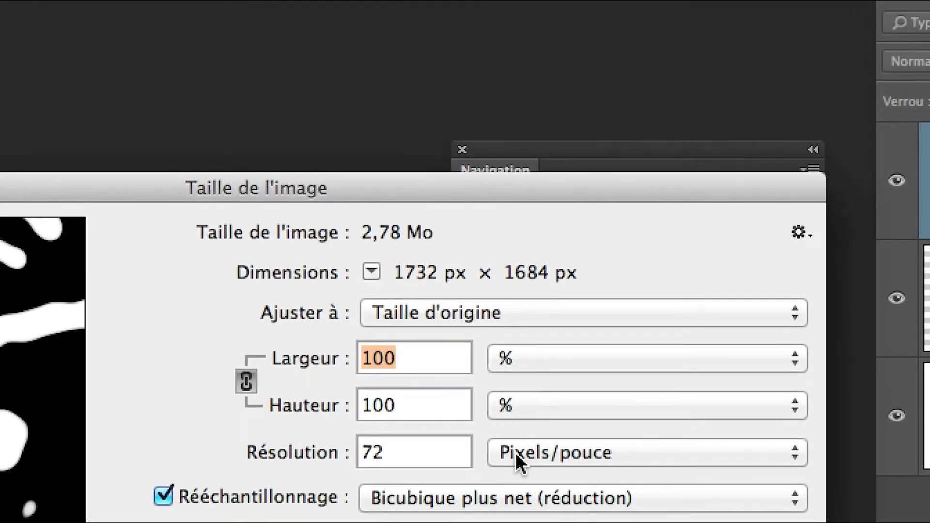
- Set the image's width and height to 8,63 % with linked proportions and apply the resize
type("8,63")
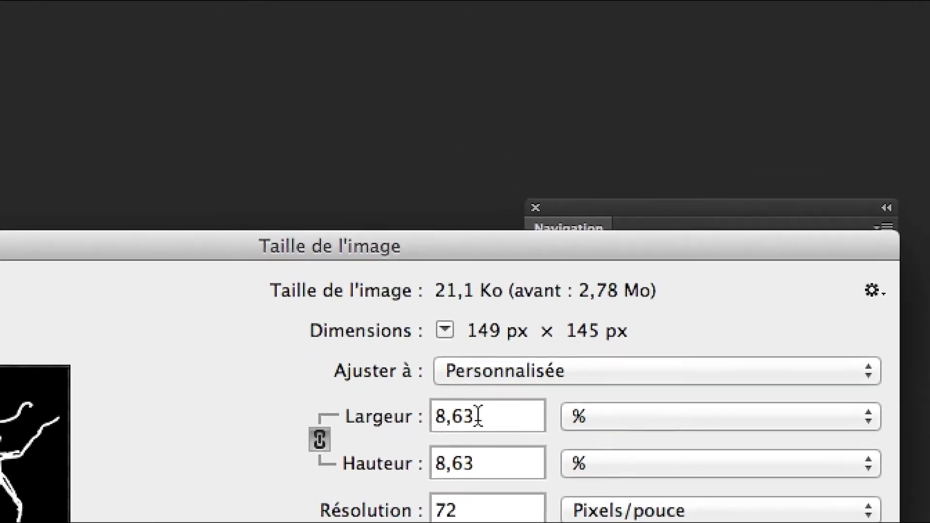
left_click_drag(478, 417, 410, 415)
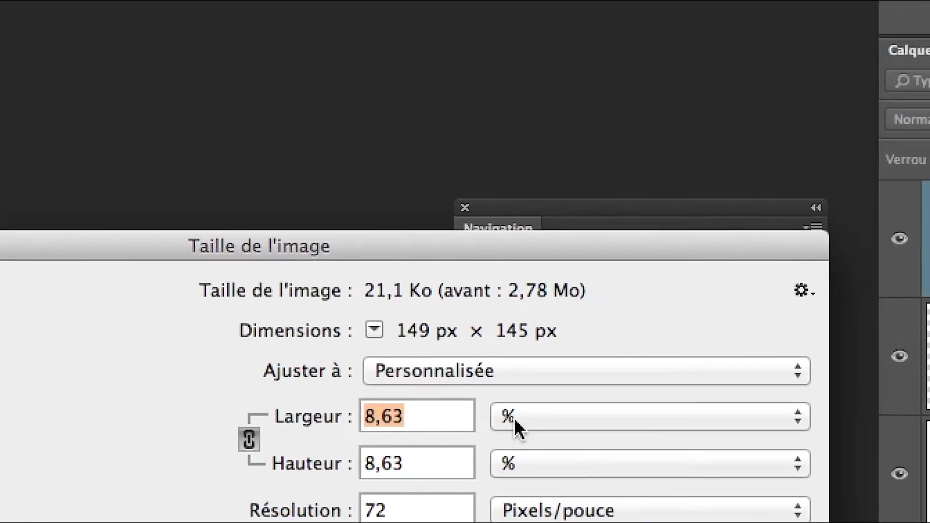
left_click(515, 420)
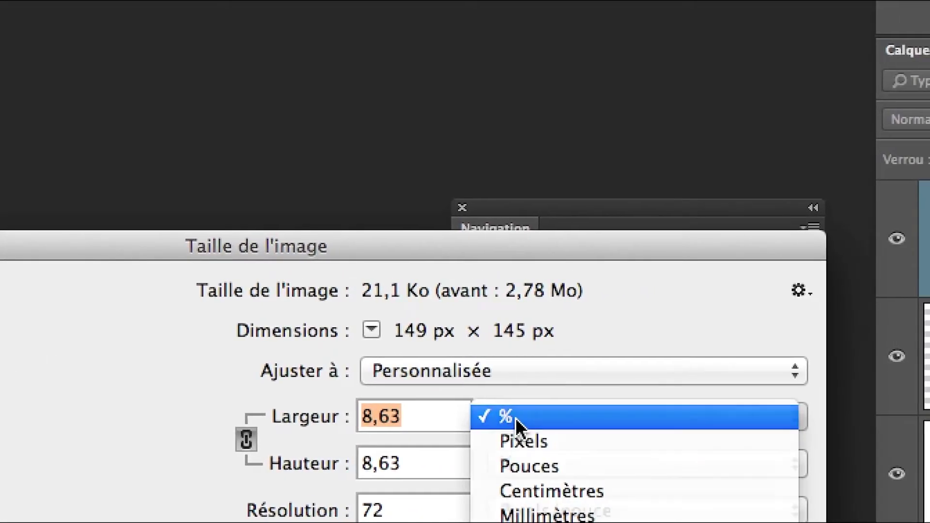
left_click(516, 426)
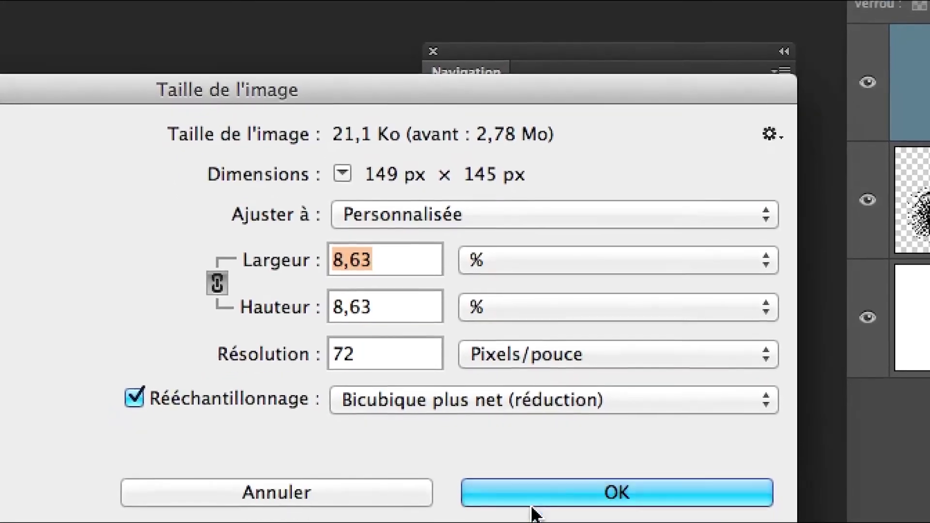
left_click(545, 506)
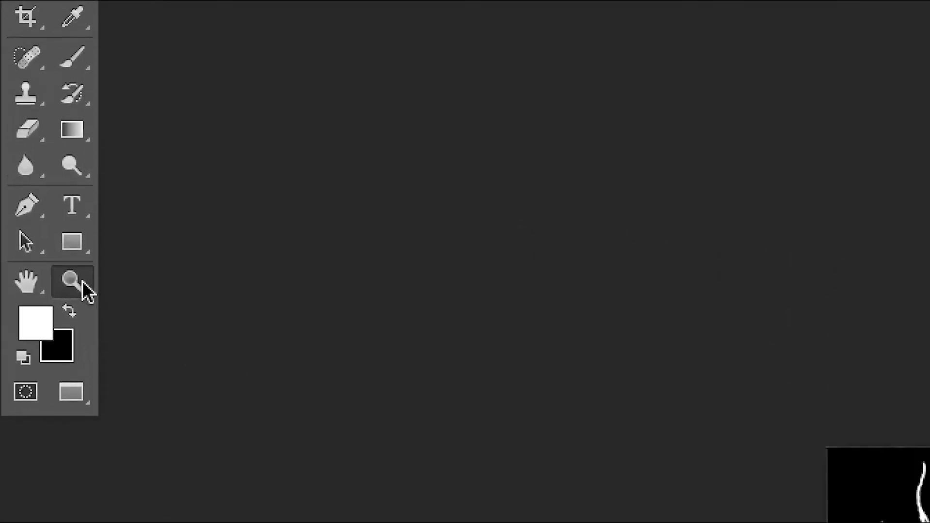
- Hide the inversion adjustment layer so the insect is black on white, keeping Calque 1 visible and selected
left_click_drag(597, 440, 300, 378)
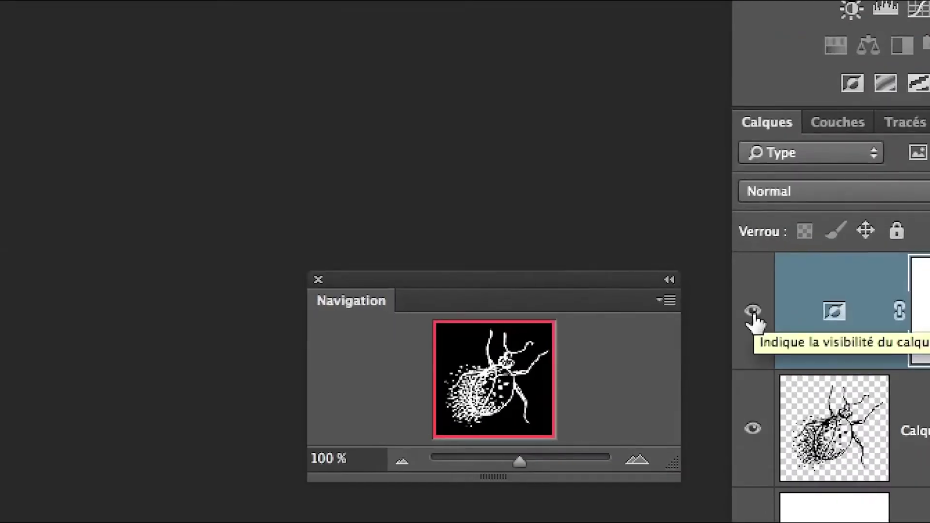
left_click(752, 313)
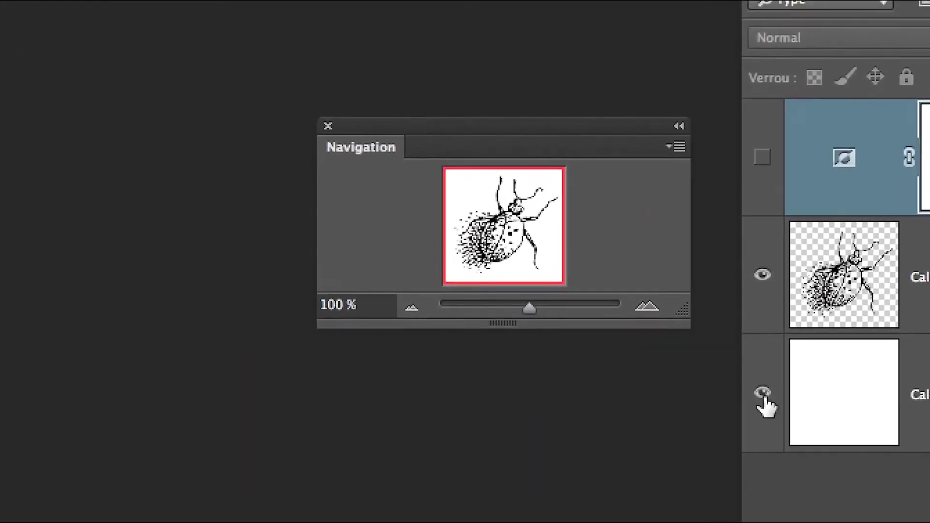
left_click(762, 394)
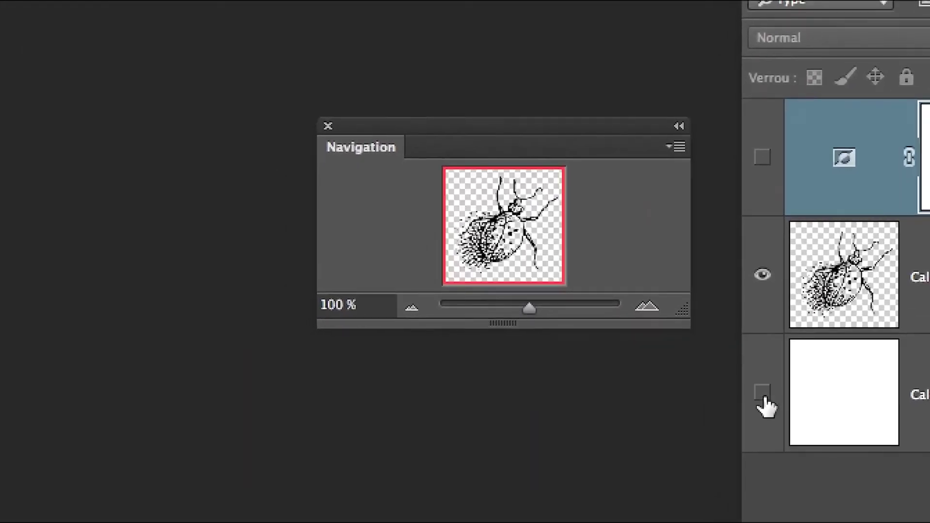
left_click(763, 395)
left_click(846, 393)
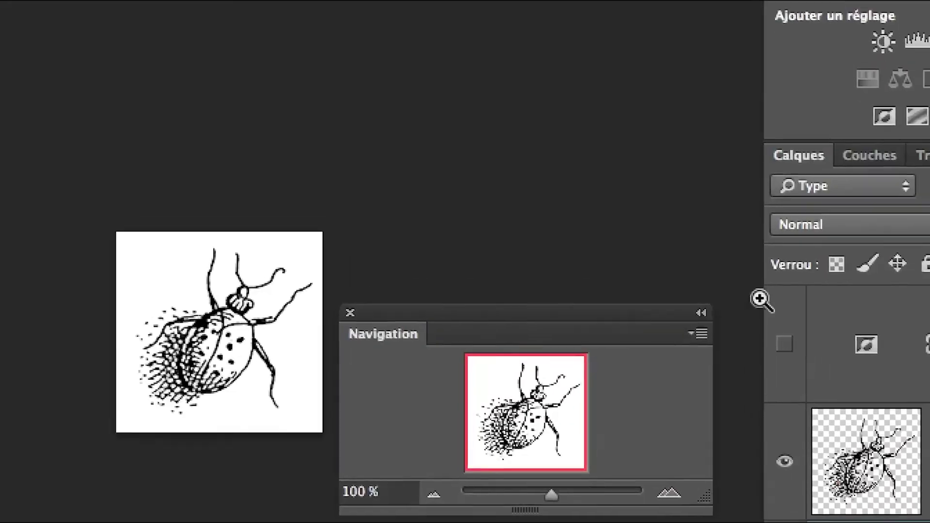
left_click(768, 317)
left_click(767, 317)
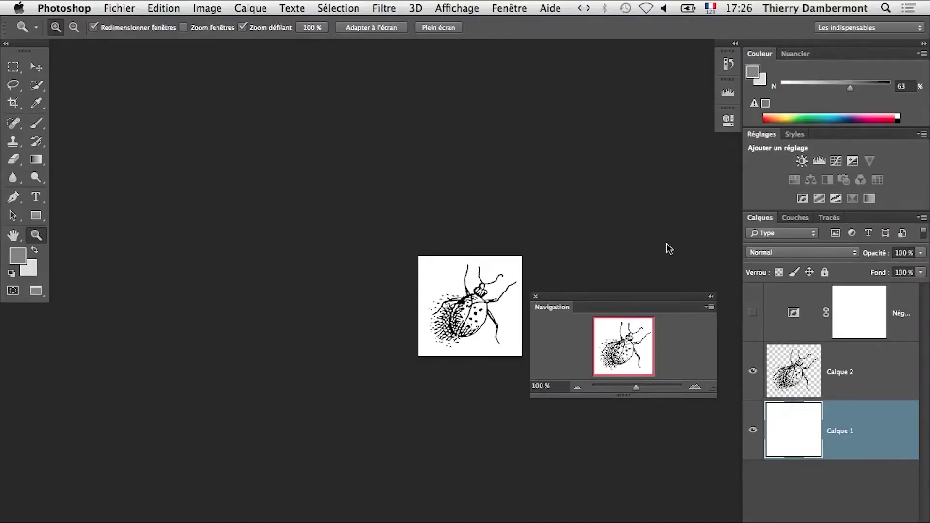
left_click(163, 8)
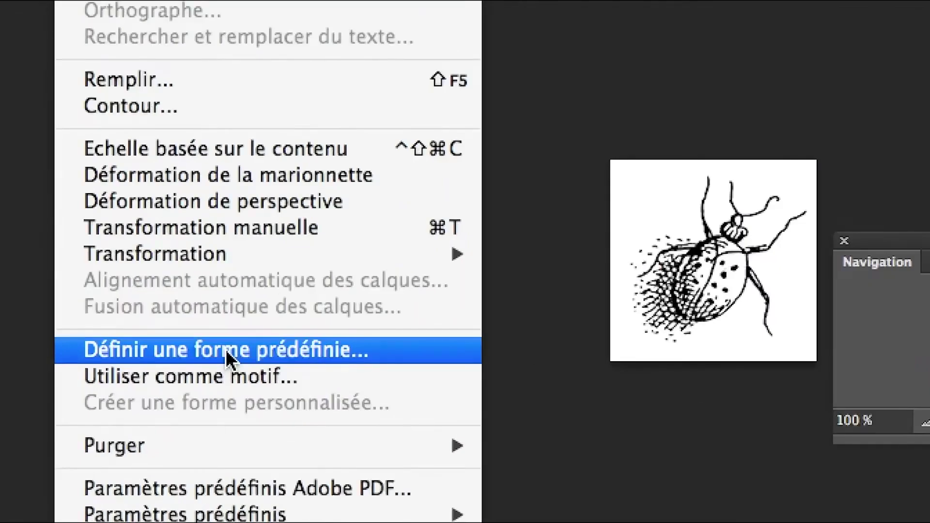
left_click(226, 350)
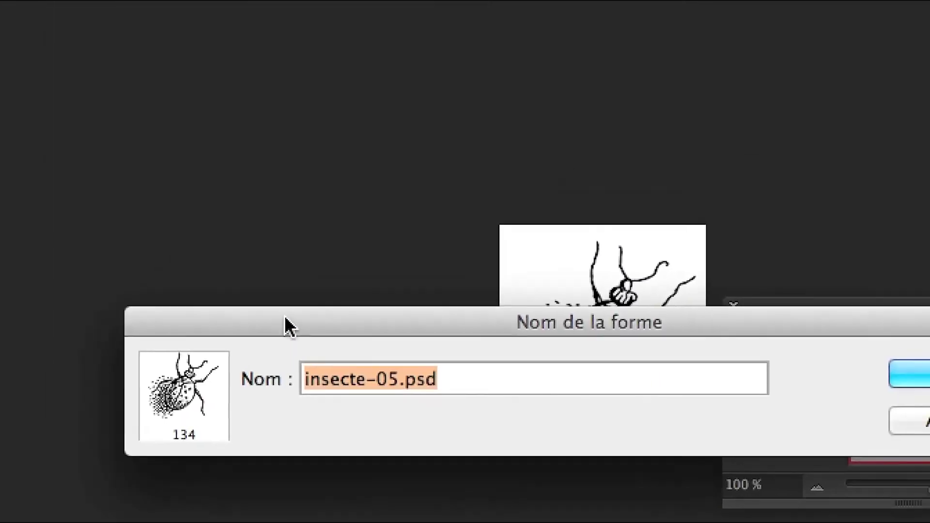
left_click_drag(394, 261, 266, 378)
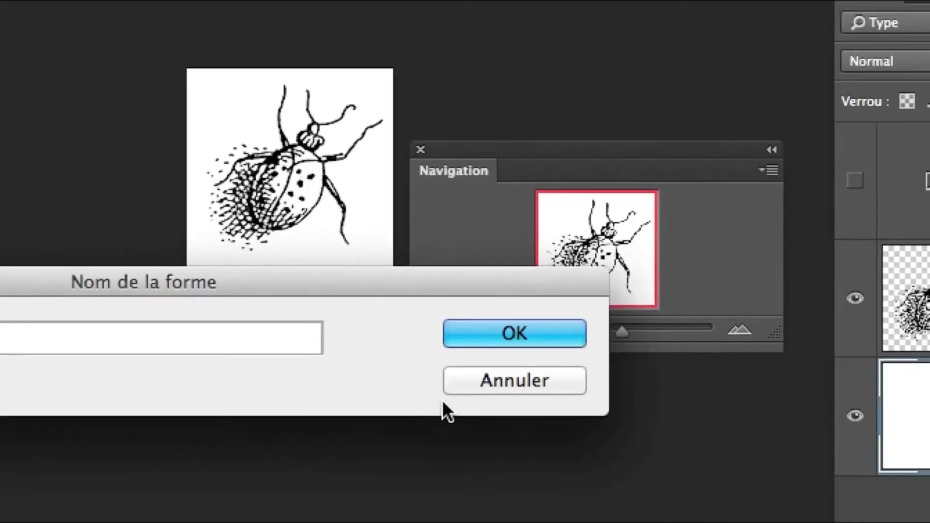
left_click(451, 387)
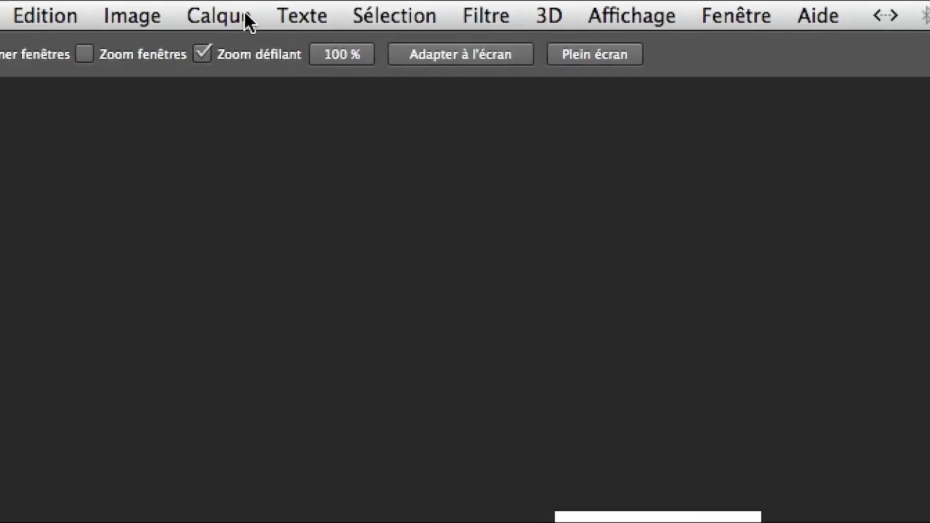
- Check the resized insect image's pixel dimensions in the image size settings without changing them
left_click(138, 14)
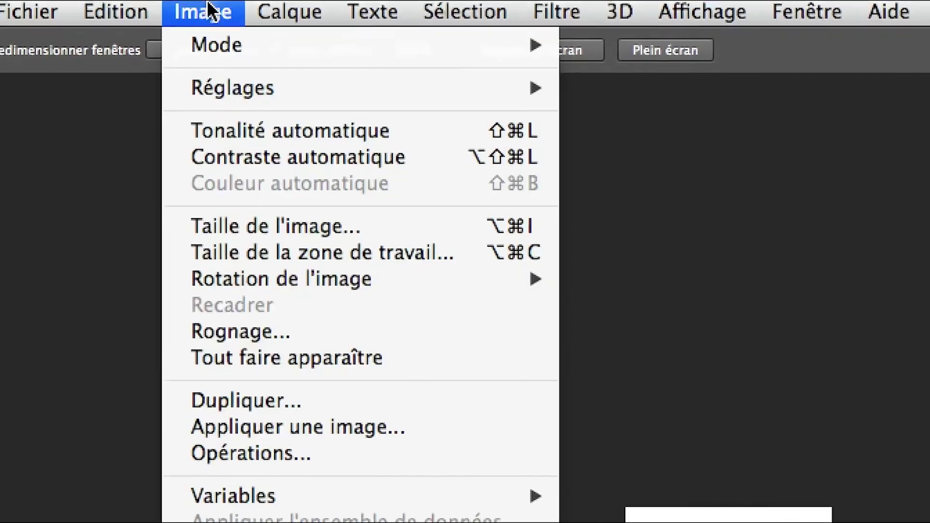
left_click(227, 104)
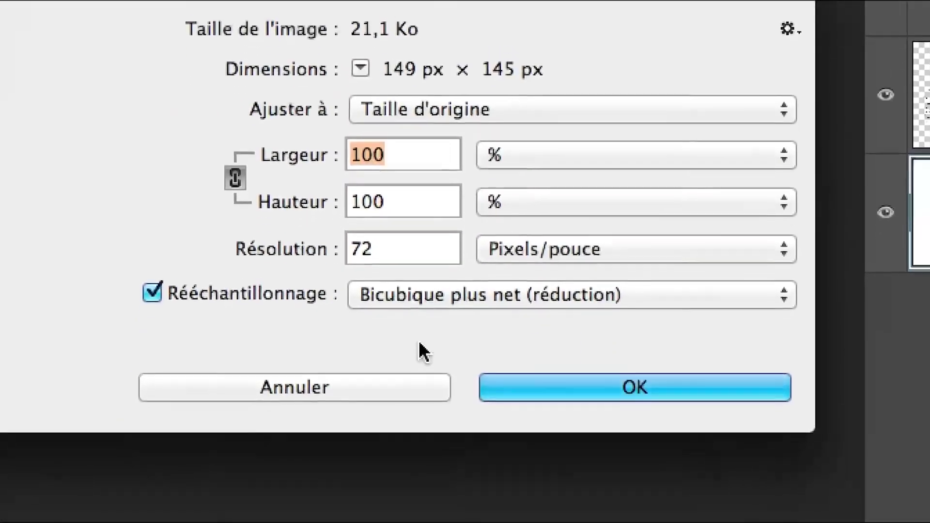
left_click(402, 386)
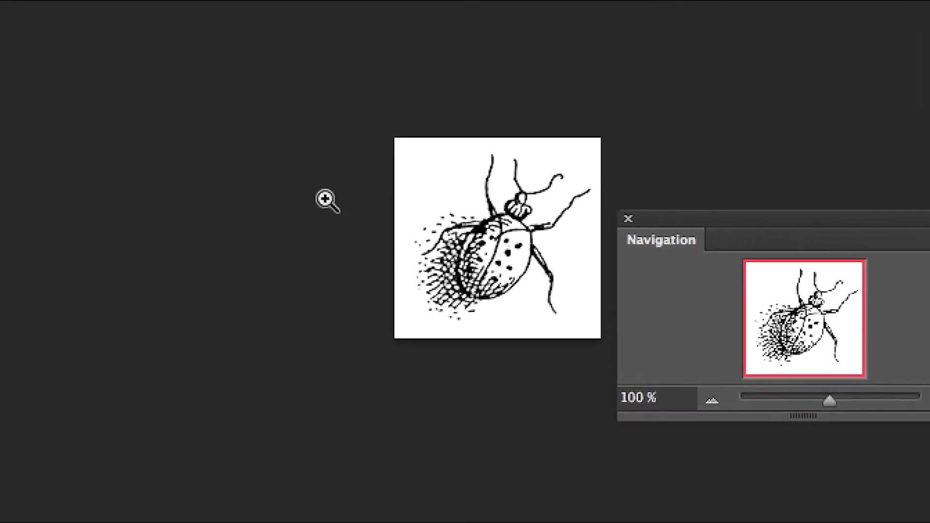
- Define the black-on-white insect image as a custom brush preset, accepting the proposed name
left_click(181, 8)
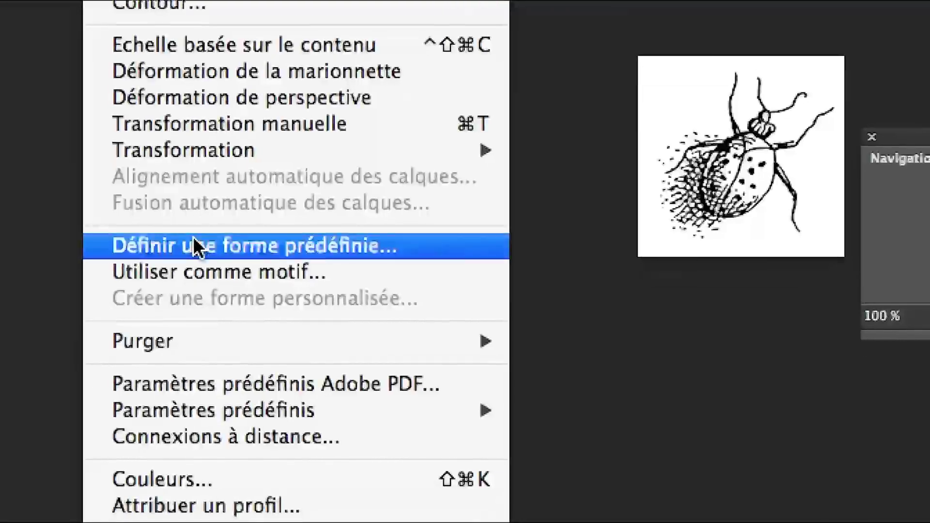
left_click(183, 396)
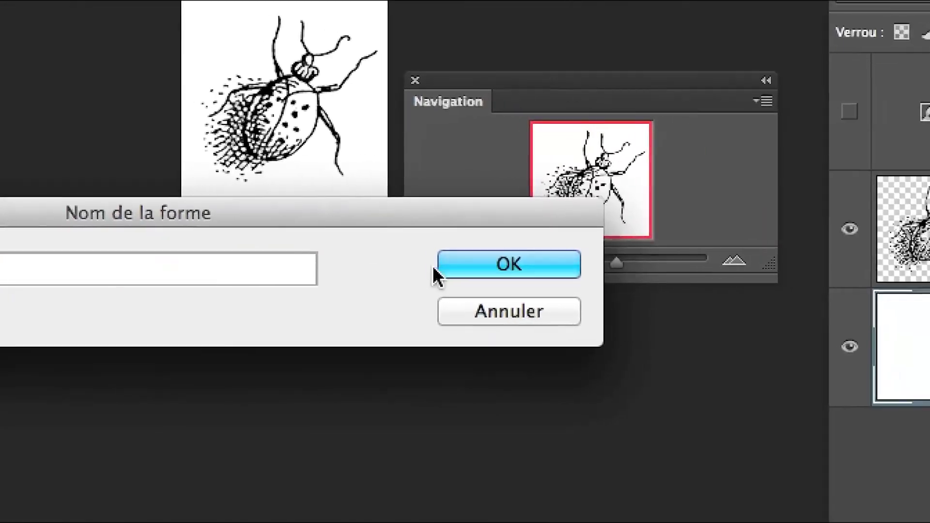
left_click(458, 267)
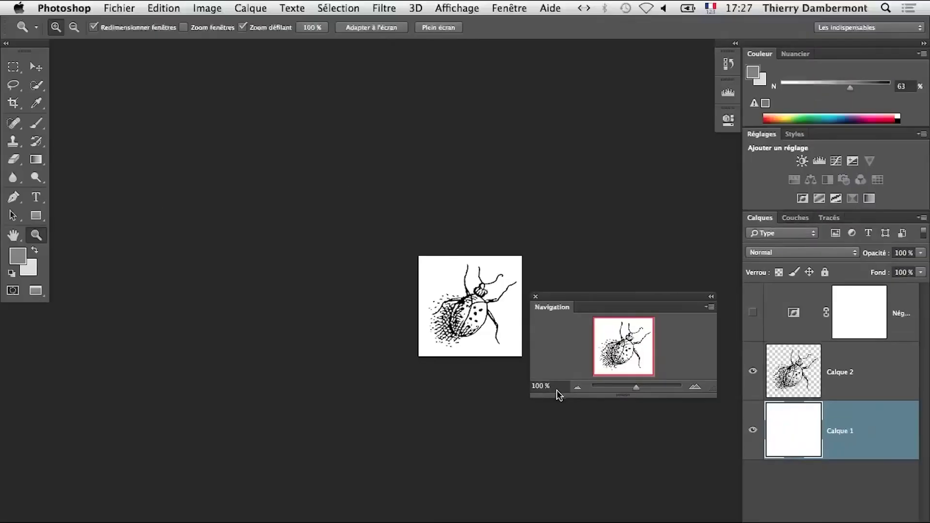
- Return to the leaf painting document, delete its painted layer Calque 2 and add a new empty layer on top
key("super+q")
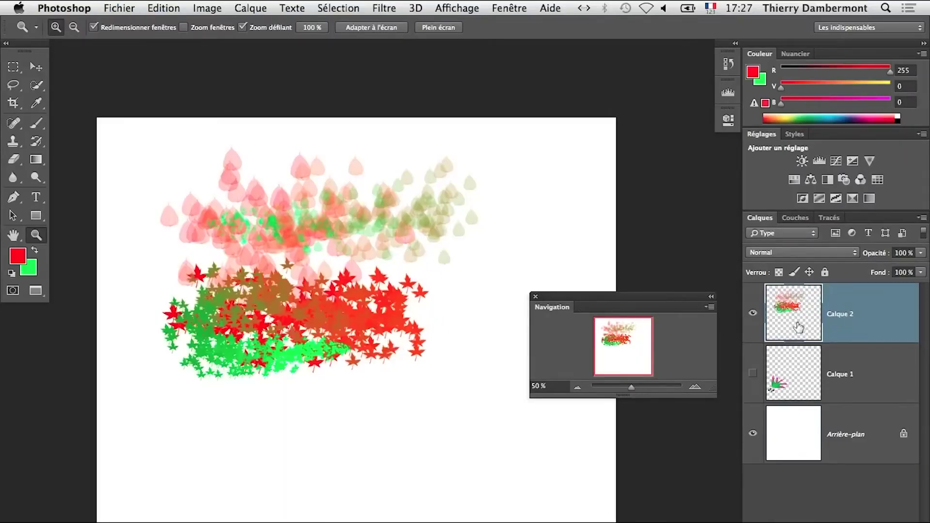
key("Delete")
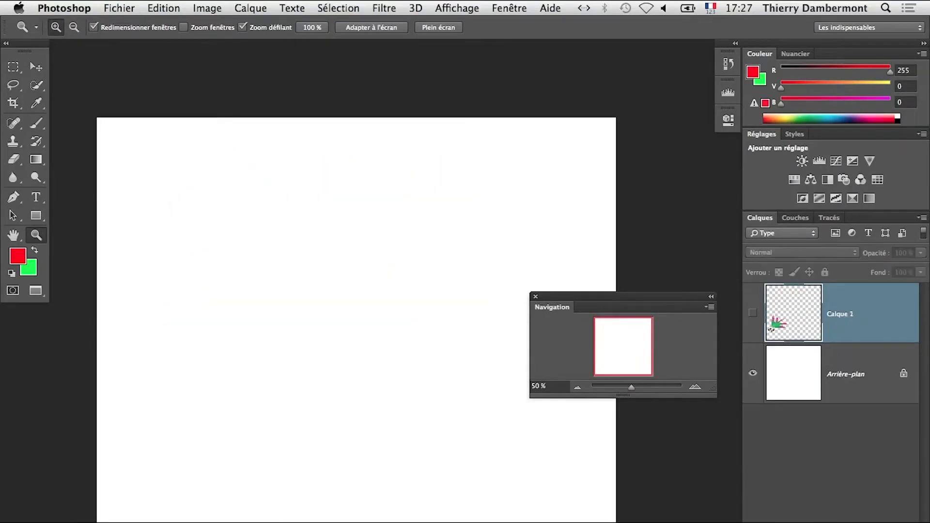
key("alt+shift+super+n")
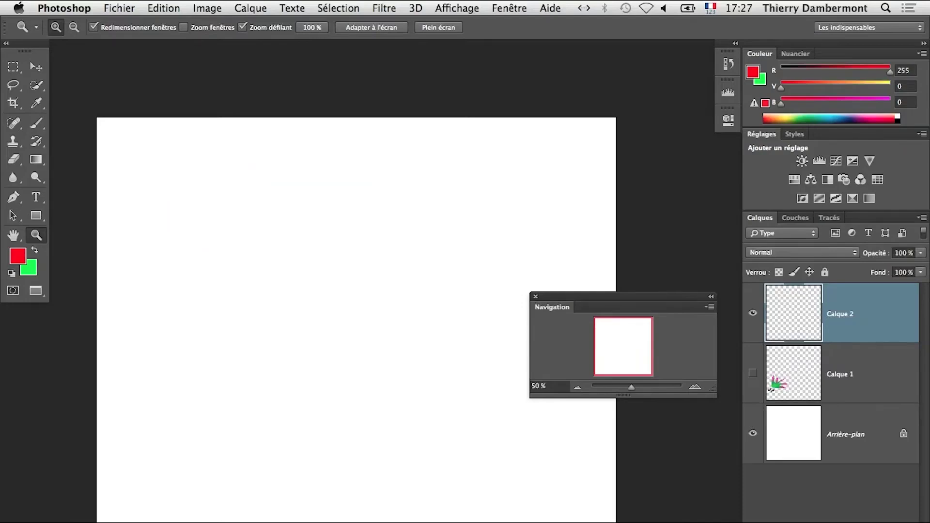
- Activate the Brush tool and choose the new 134 px insect tip at the end of the brush presets
left_click(36, 123)
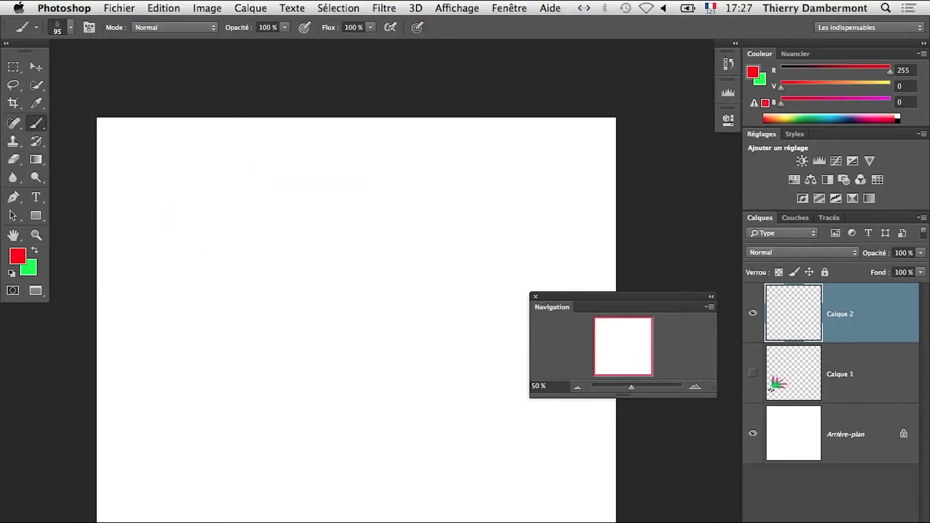
left_click(92, 29)
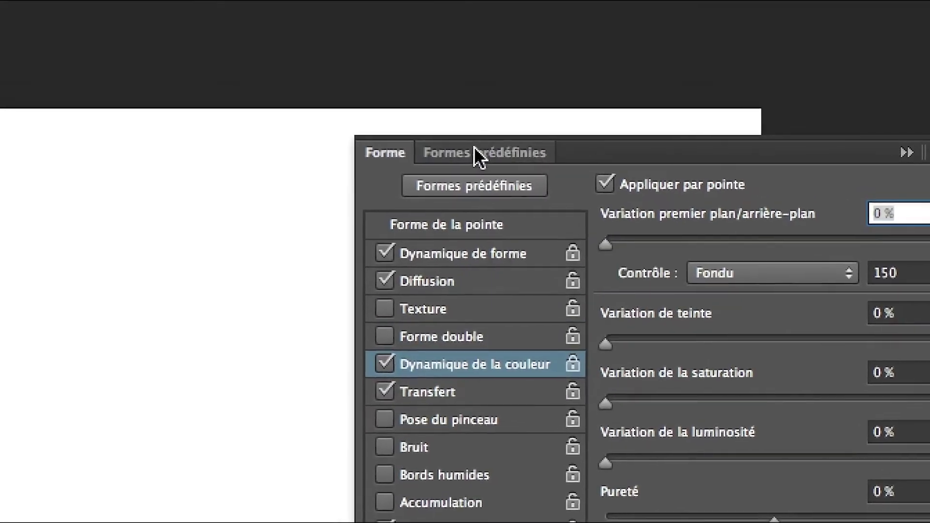
left_click(474, 148)
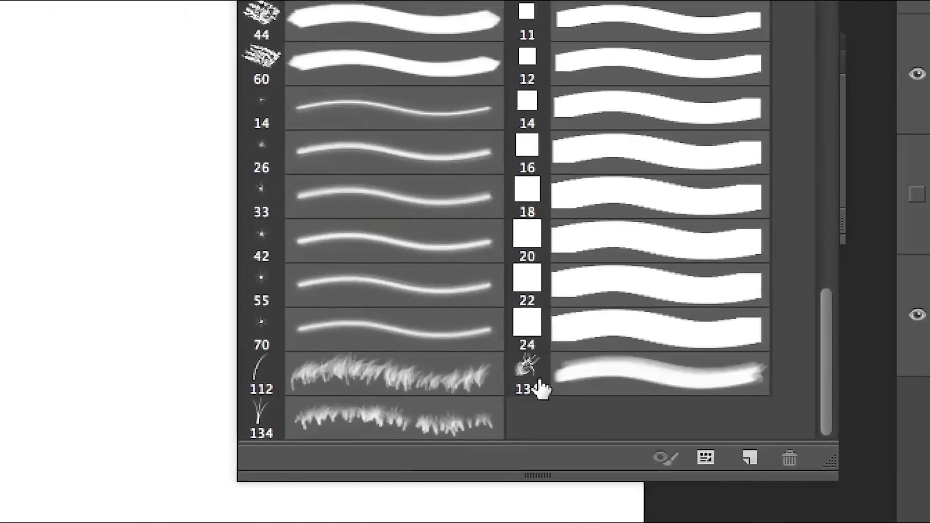
left_click(350, 487)
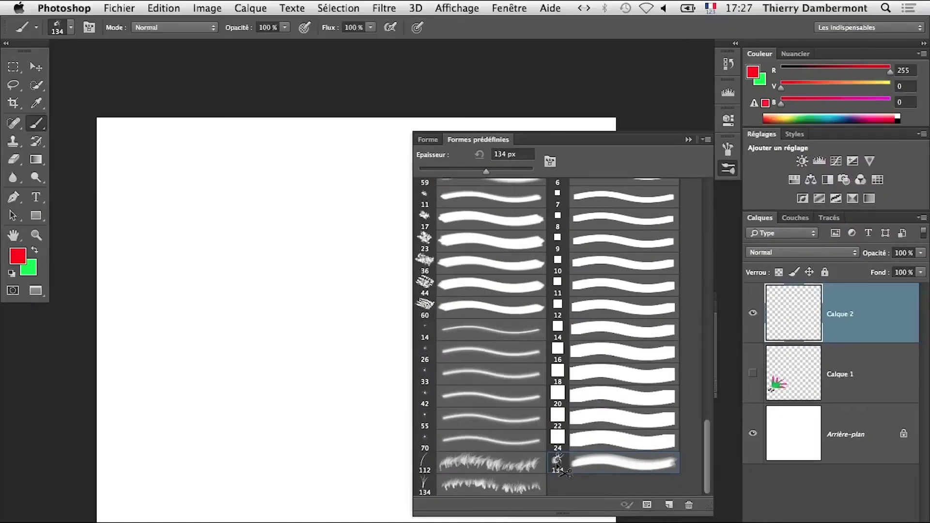
- Test the insect brush on Calque 2 with two long curved strokes and a column of separate insect stamps
mouse_move(224, 156)
left_mouse_down()
mouse_move(313, 193)
mouse_move(287, 402)
mouse_move(345, 499)
left_mouse_up()
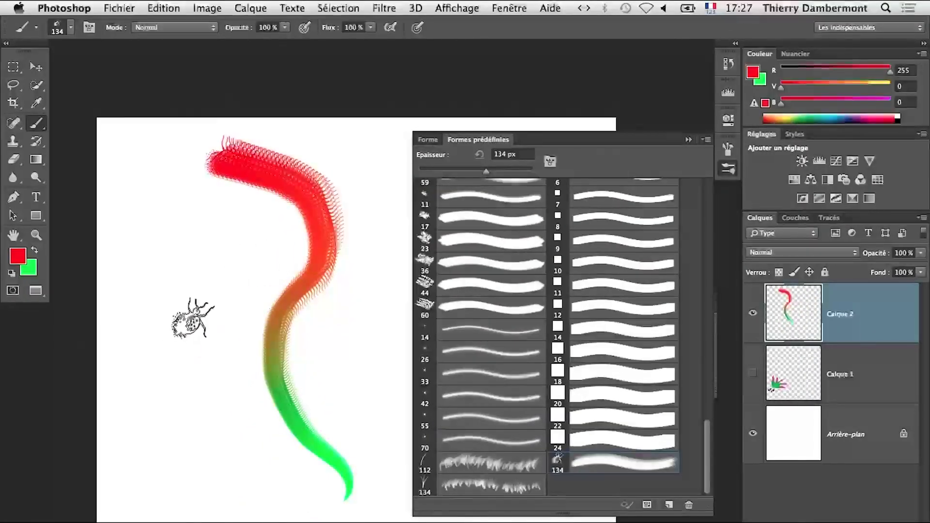
mouse_move(189, 325)
left_mouse_down()
mouse_move(201, 365)
mouse_move(192, 410)
mouse_move(164, 425)
mouse_move(204, 455)
mouse_move(201, 484)
left_mouse_up()
scroll(193, 442, "up", 2)
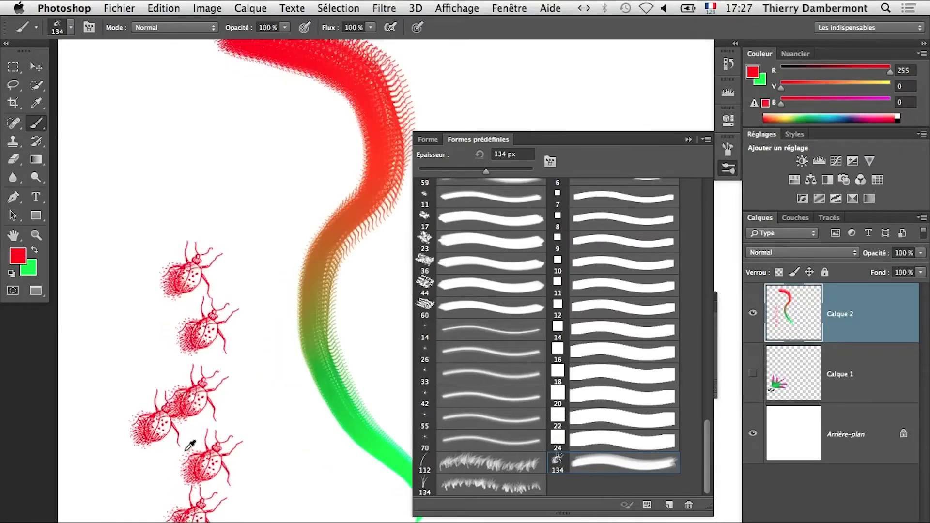
mouse_move(131, 325)
left_mouse_down()
mouse_move(115, 197)
mouse_move(156, 124)
left_mouse_up()
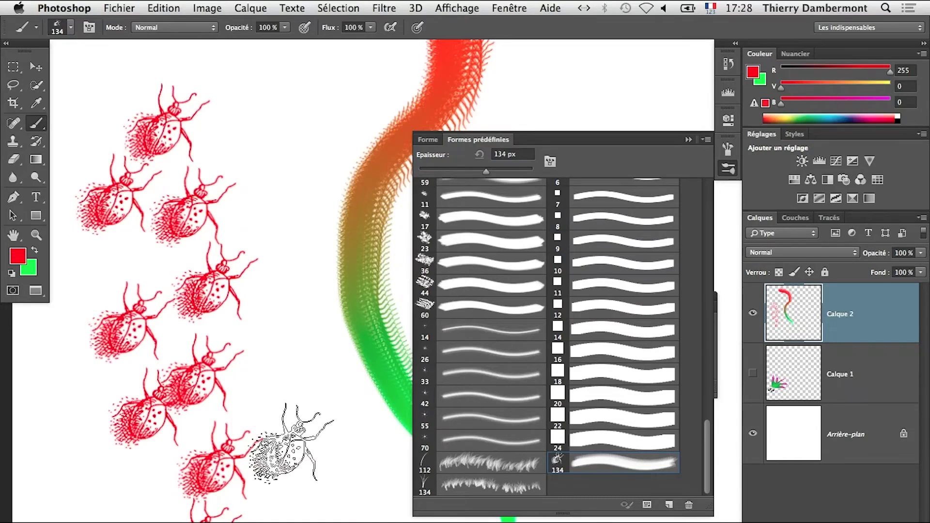
scroll(295, 447, "down", 2)
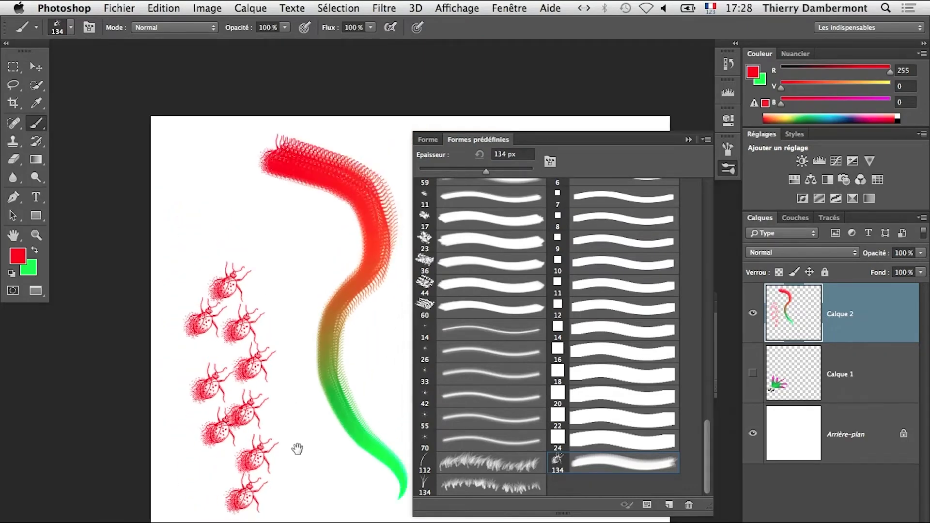
left_click_drag(297, 447, 147, 427)
mouse_move(257, 151)
left_mouse_down()
mouse_move(282, 366)
mouse_move(359, 522)
left_mouse_up()
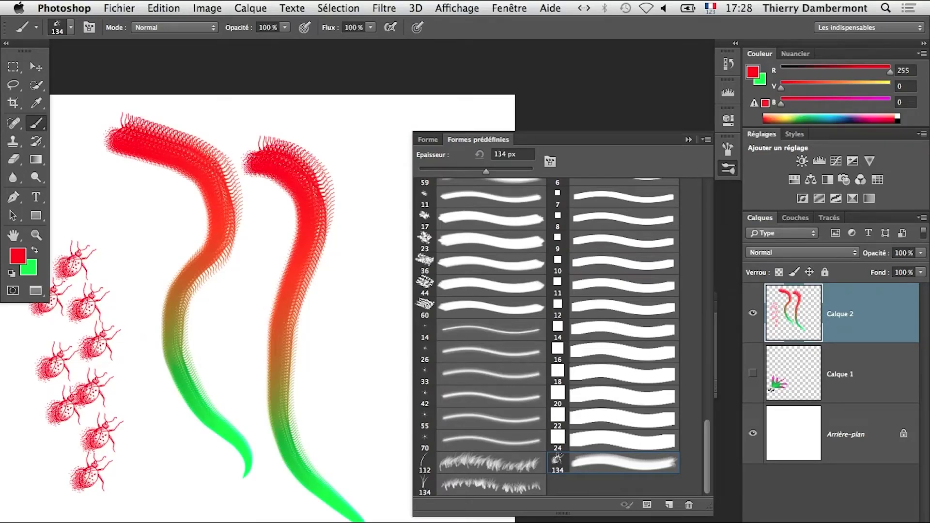
- Erase everything painted on Calque 2, deselect, and close the floating Navigation overview
key("super+Tab")
key("super+Tab")
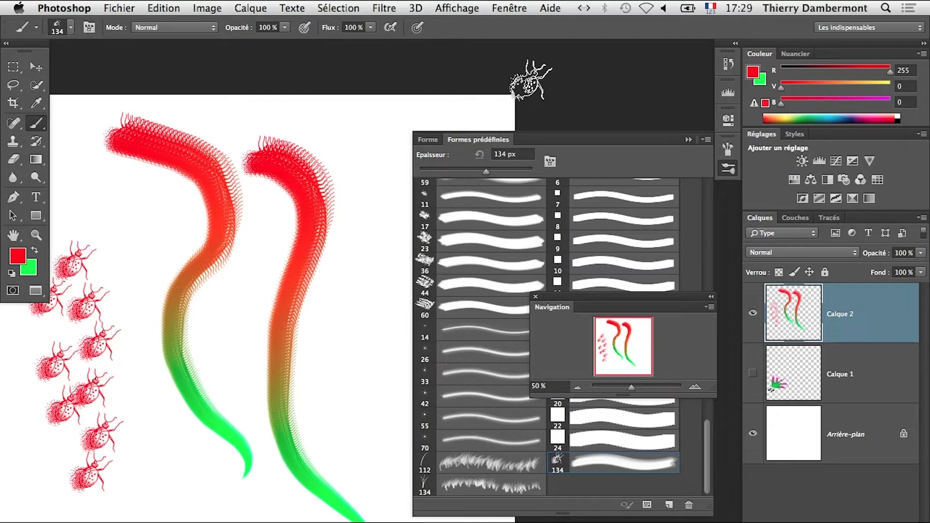
key("super+a")
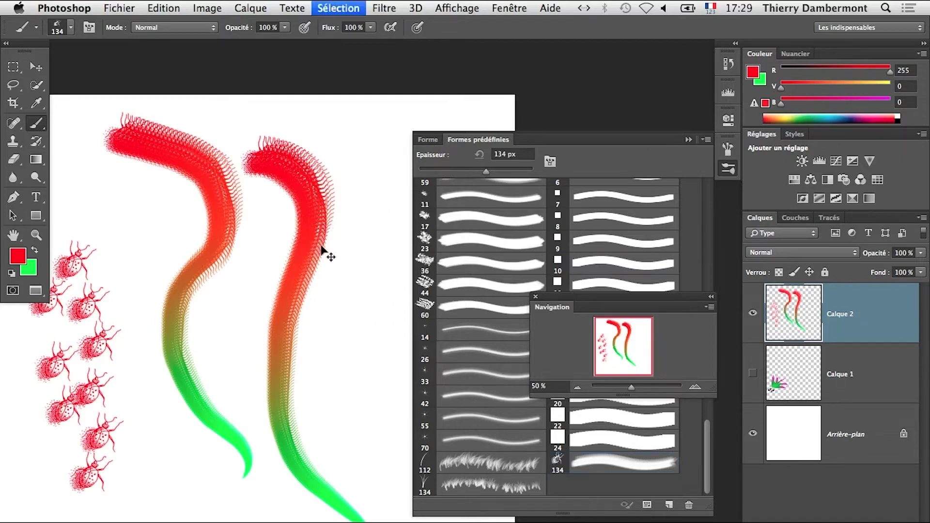
key("BackSpace")
key("super+d")
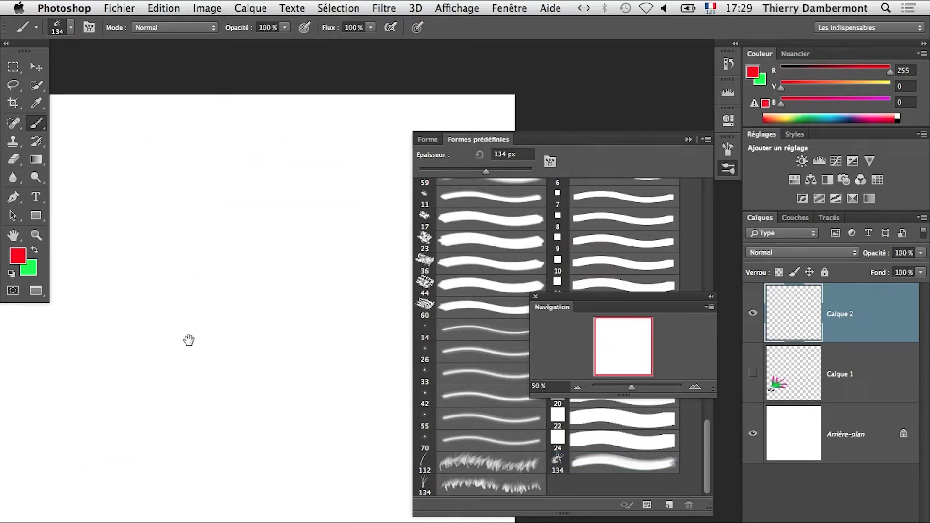
mouse_move(187, 341)
left_mouse_down()
mouse_move(262, 352)
mouse_move(289, 325)
left_mouse_up()
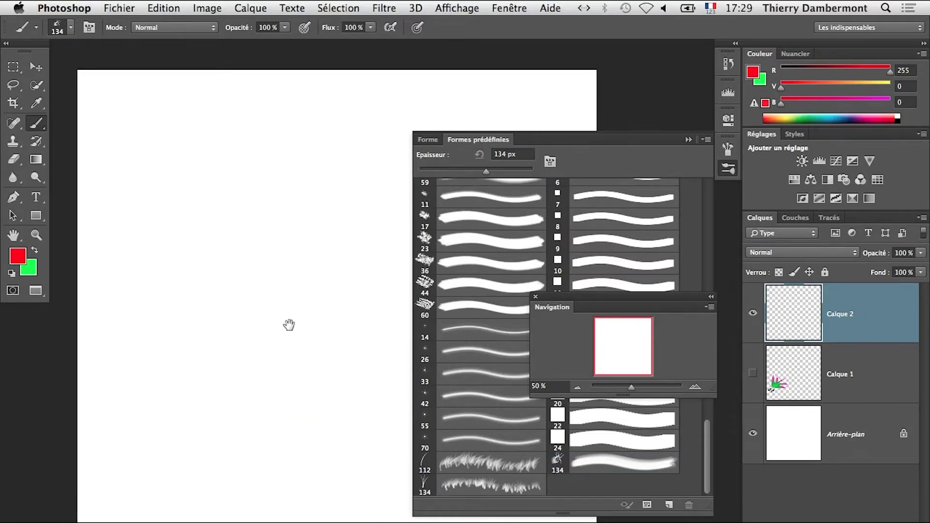
left_click(461, 332)
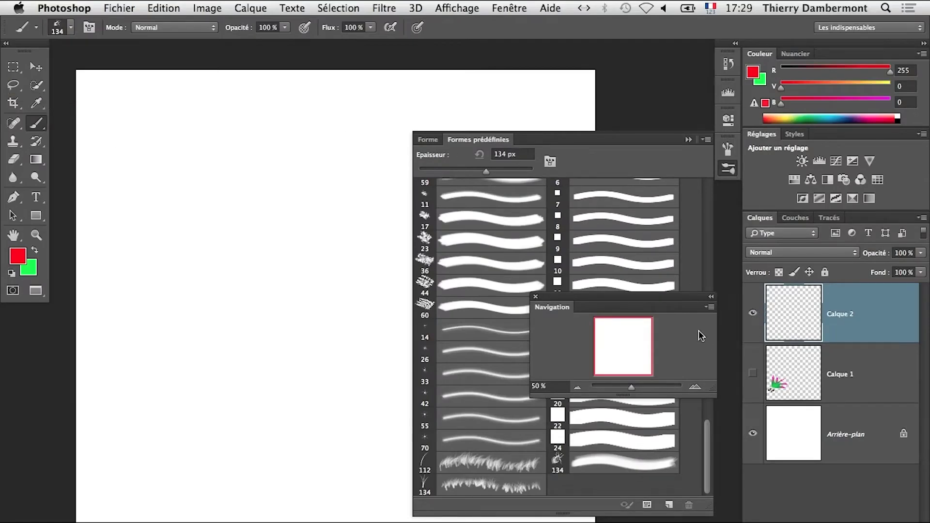
left_click(535, 296)
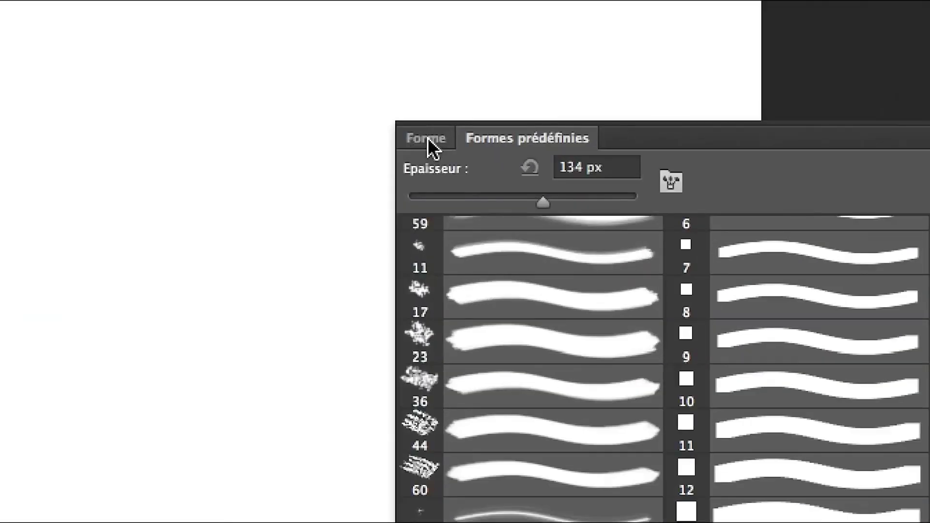
- Adjust the insect tip's spacing (Pas) with Diffusion off, trying 143 % and 24 % before widening it again
left_click(427, 139)
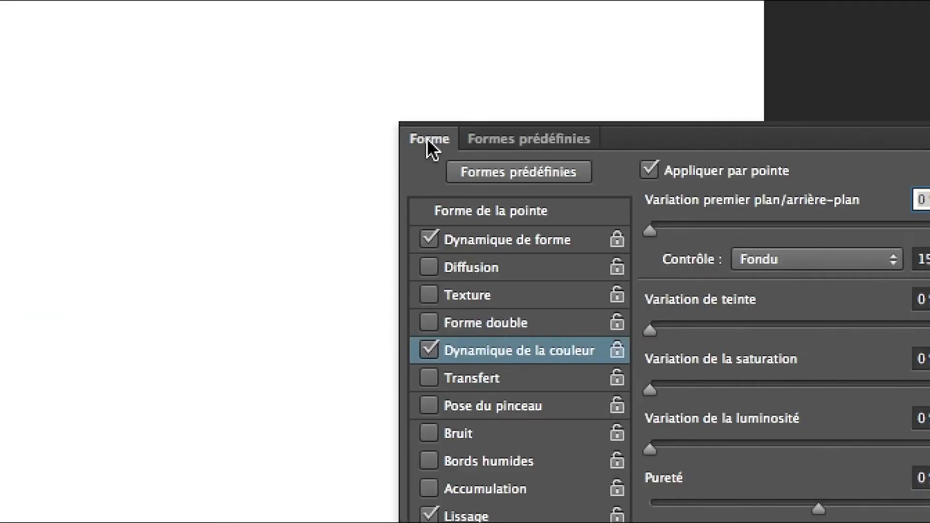
left_click(443, 185)
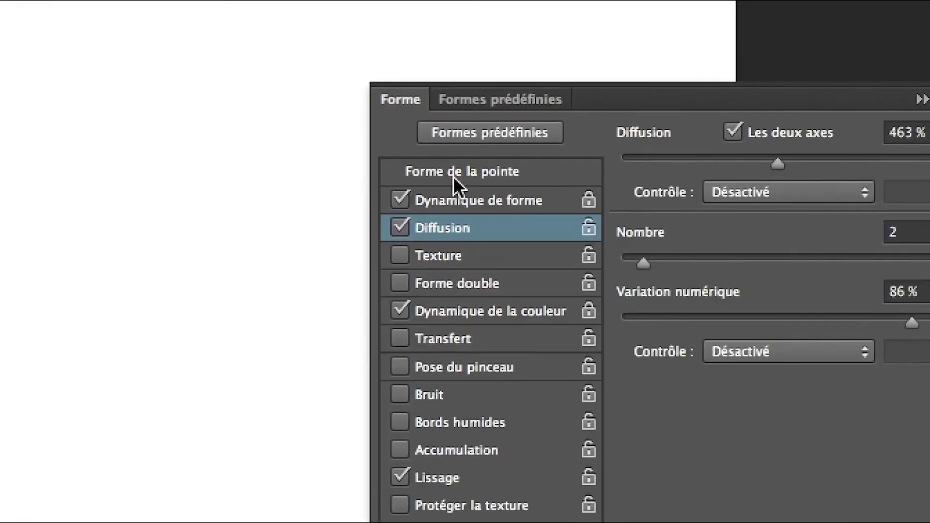
left_click(454, 176)
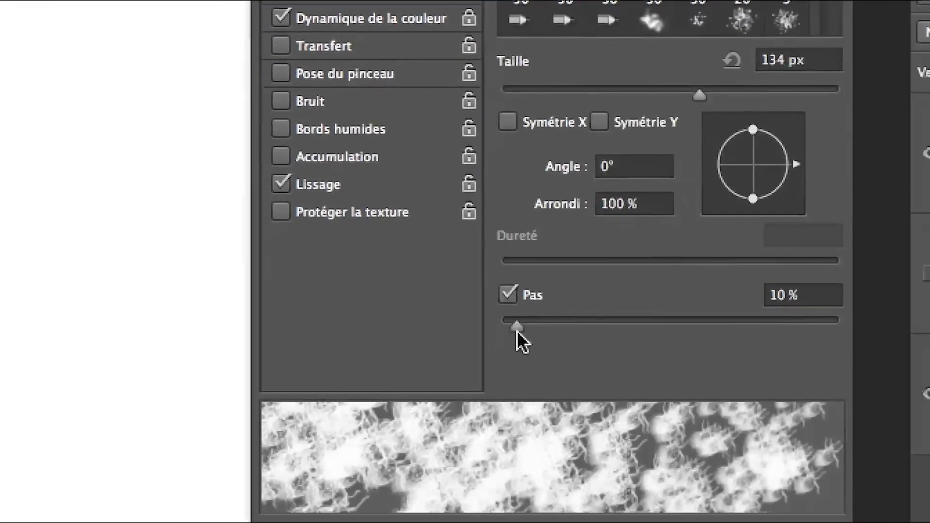
mouse_move(516, 330)
left_mouse_down()
mouse_move(562, 313)
mouse_move(562, 327)
mouse_move(650, 329)
mouse_move(537, 336)
mouse_move(582, 331)
left_mouse_up()
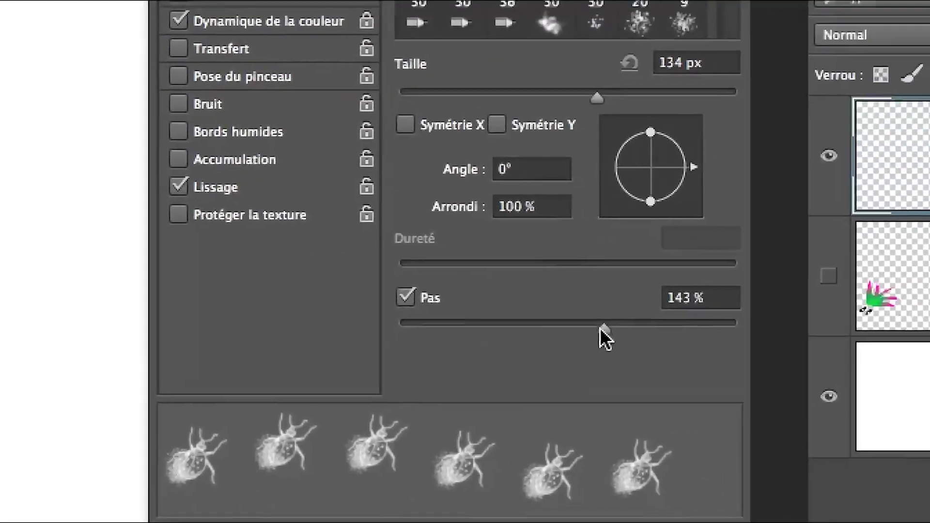
mouse_move(601, 328)
left_mouse_down()
mouse_move(422, 329)
mouse_move(442, 328)
left_mouse_up()
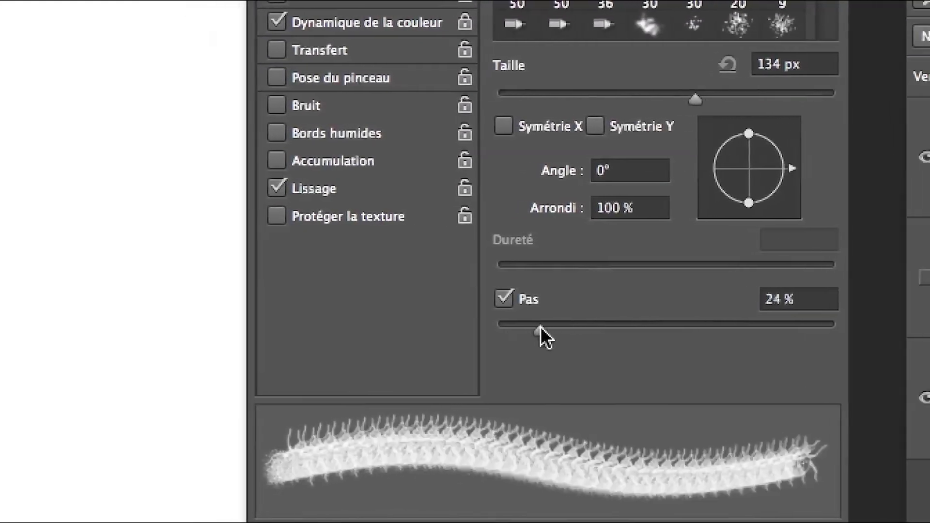
mouse_move(541, 330)
left_mouse_down()
mouse_move(639, 330)
mouse_move(597, 333)
left_mouse_up()
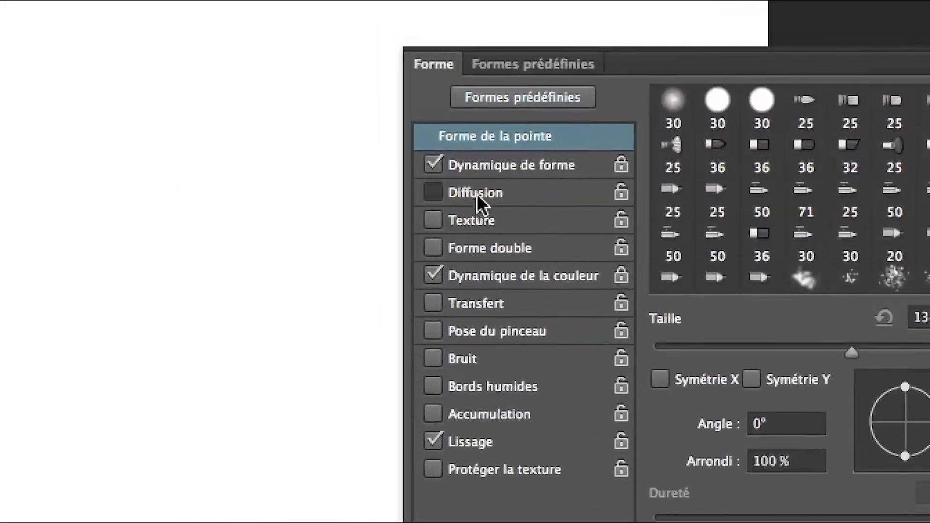
- Enable Diffusion for the insect brush and set its scatter to 168 % and Nombre to 1
left_click(477, 194)
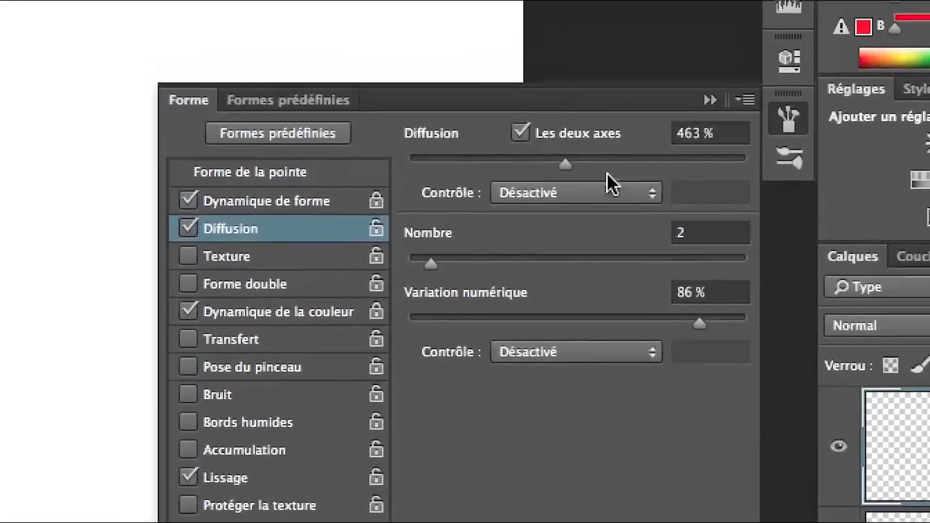
left_click_drag(208, 100, 297, 116)
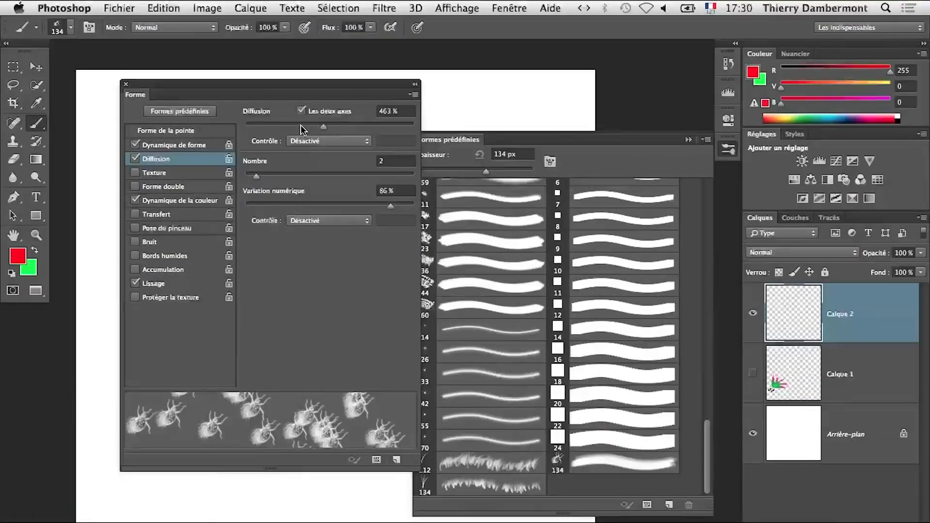
left_click_drag(298, 129, 254, 127)
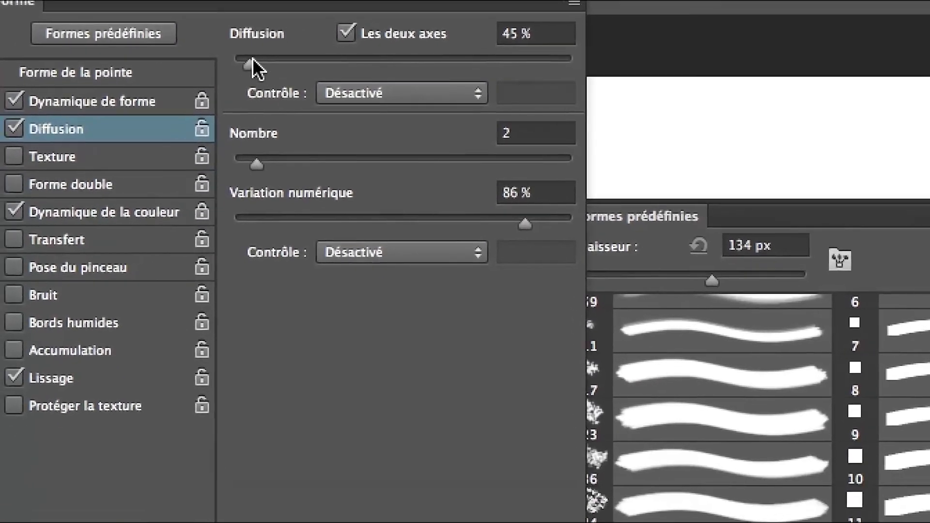
left_click_drag(255, 183, 294, 183)
left_click_drag(267, 59, 286, 58)
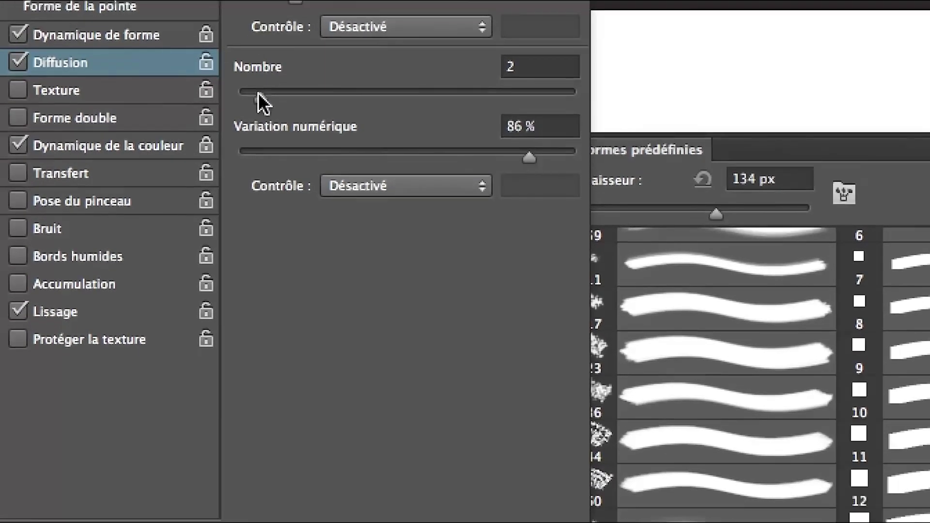
left_click_drag(258, 93, 183, 88)
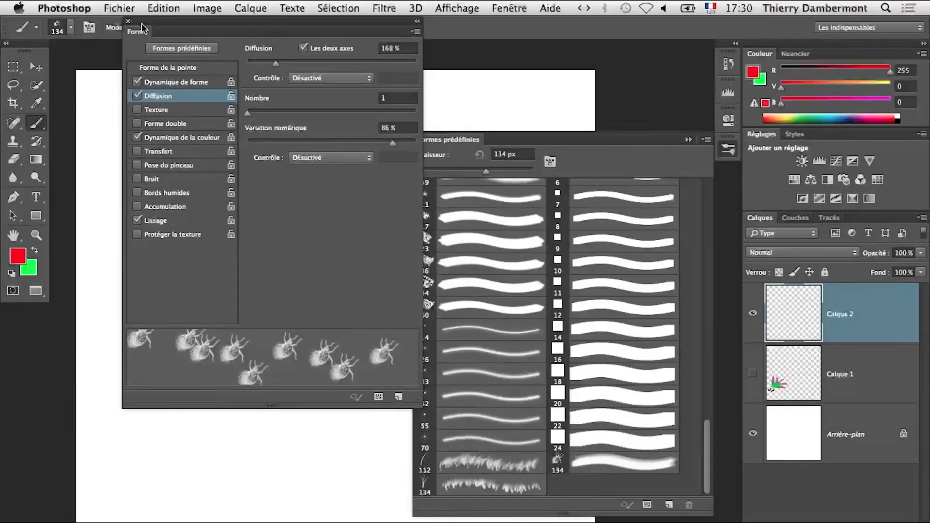
- Move the brush settings off the canvas and paint long freehand strokes of scattered insects across Calque 2
left_click_drag(144, 29, 432, 77)
mouse_move(160, 104)
left_mouse_down()
mouse_move(174, 97)
mouse_move(208, 129)
left_mouse_up()
mouse_move(233, 177)
left_mouse_down()
mouse_move(206, 210)
mouse_move(271, 288)
mouse_move(235, 342)
mouse_move(272, 385)
mouse_move(273, 426)
mouse_move(216, 458)
mouse_move(172, 429)
mouse_move(194, 349)
mouse_move(301, 267)
mouse_move(274, 162)
mouse_move(228, 317)
mouse_move(252, 494)
mouse_move(247, 329)
mouse_move(332, 220)
mouse_move(306, 344)
mouse_move(238, 514)
mouse_move(237, 288)
mouse_move(165, 257)
mouse_move(259, 370)
mouse_move(296, 235)
mouse_move(322, 331)
left_mouse_up()
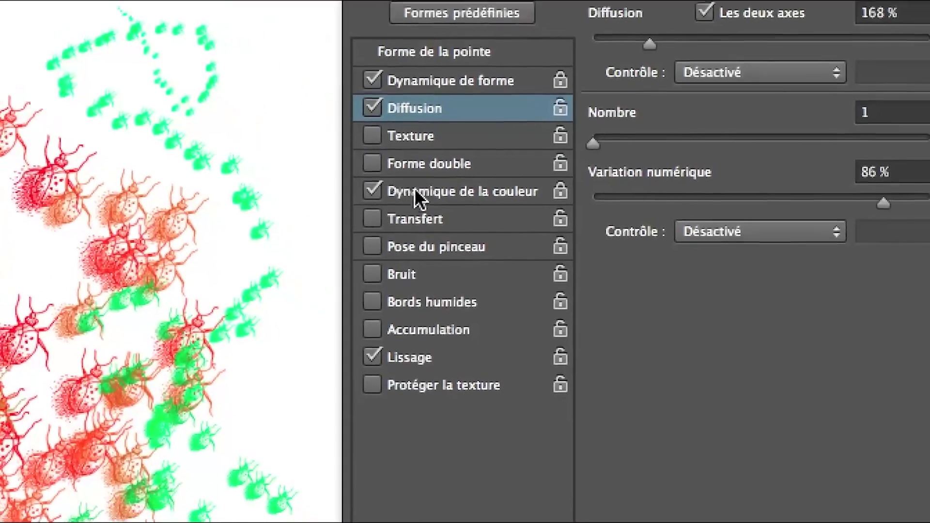
- Review the insect brush's Dynamique de la couleur and Dynamique de forme settings
left_click(416, 193)
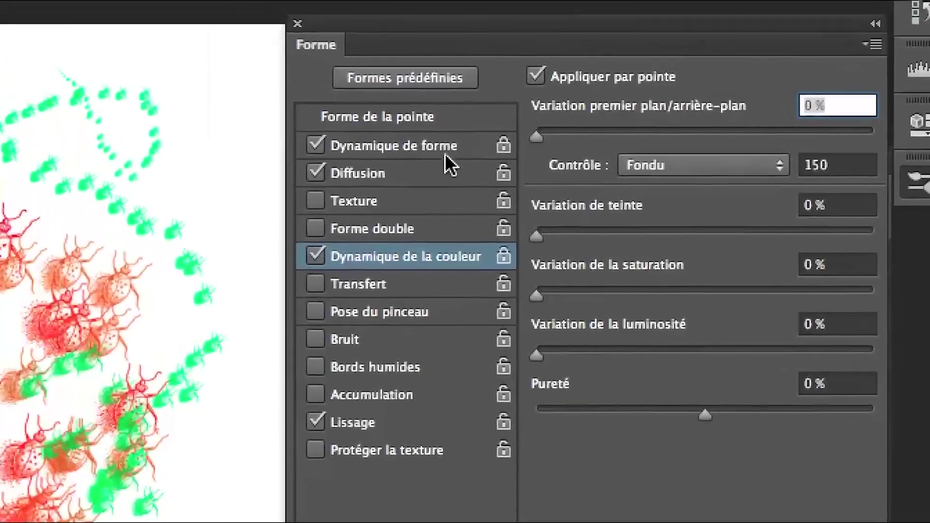
left_click(445, 153)
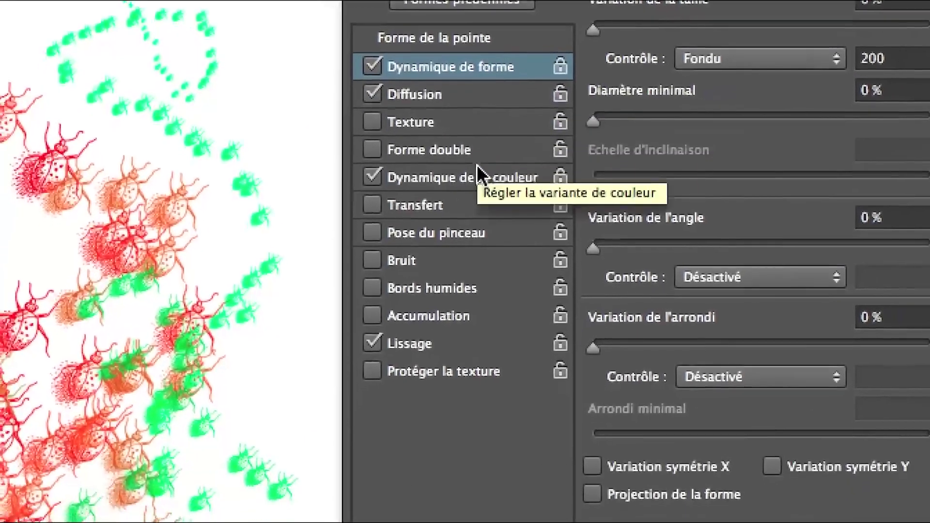
- Review the insect brush's Dynamique de la couleur, Diffusion and Forme de la pointe settings
left_click(477, 237)
left_click(463, 95)
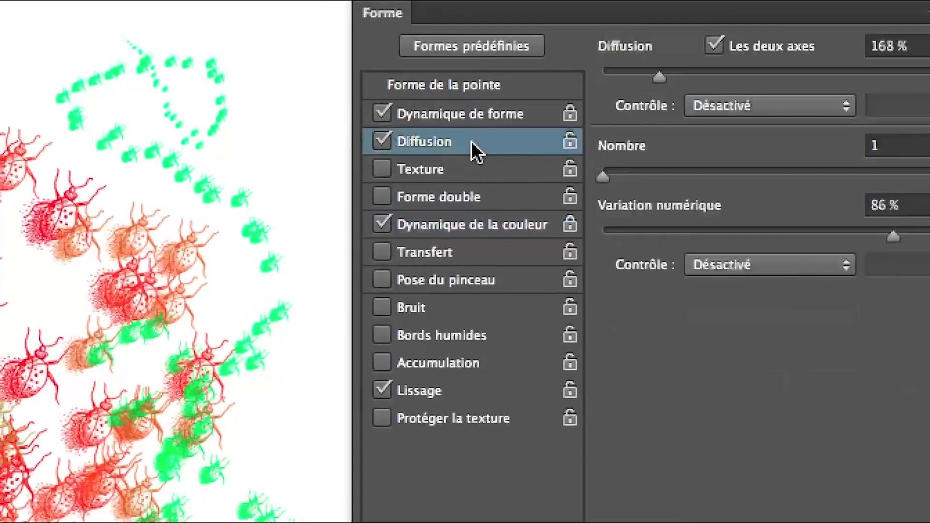
left_click(443, 32)
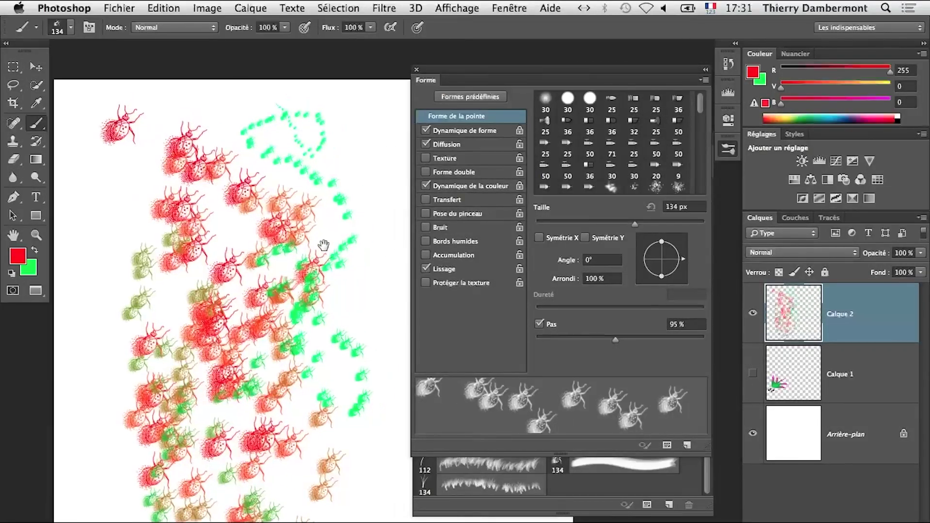
left_click_drag(321, 245, 220, 274)
left_click(119, 7)
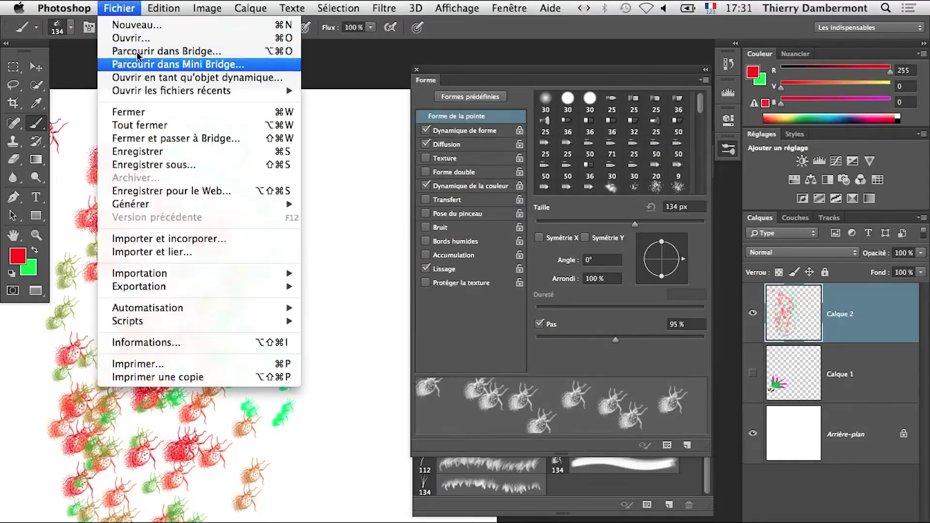
mouse_move(154, 94)
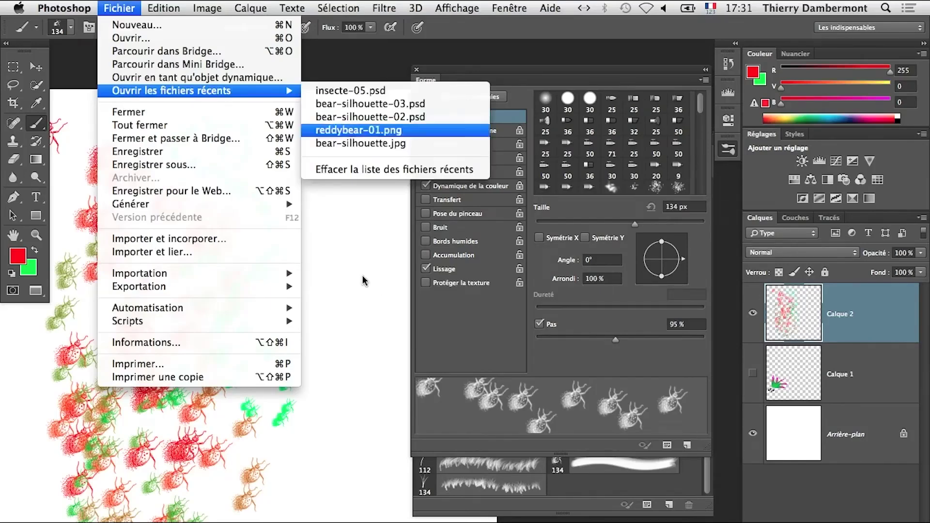
left_click(527, 72)
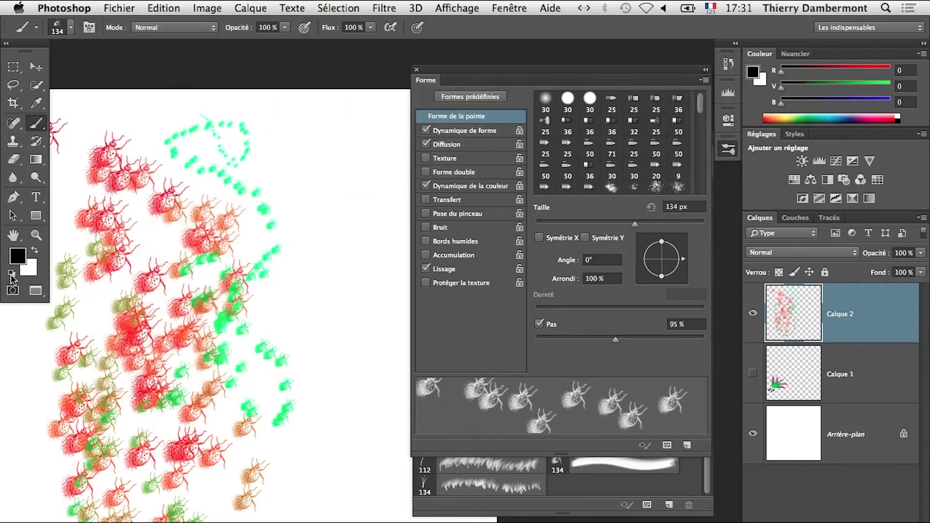
- Stamp a single black insect on an empty area of Calque 2, beside the coloured strokes
left_click(293, 225, "super")
left_click(314, 225, "super")
left_click_drag(298, 286, 185, 329)
left_click(274, 285)
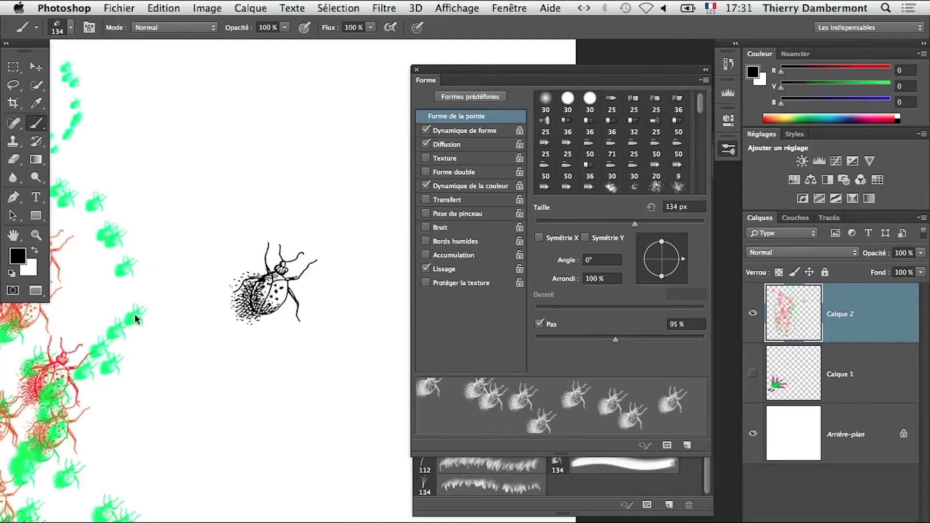
- Select the black insect on Calque 2 with a rectangular marquee about 5.79 cm wide and 5.12 cm high
left_click(11, 66)
left_click(248, 238, "super")
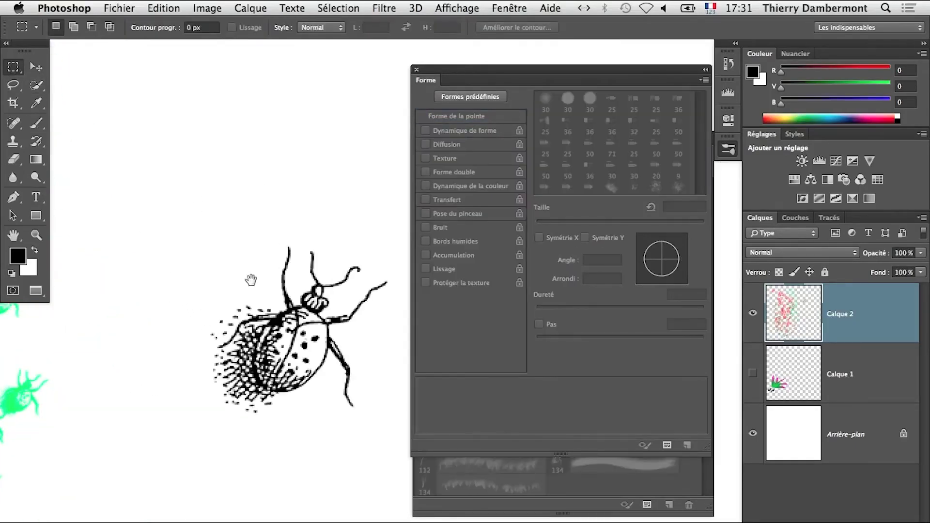
left_click_drag(250, 279, 135, 206)
left_click_drag(120, 171, 343, 370)
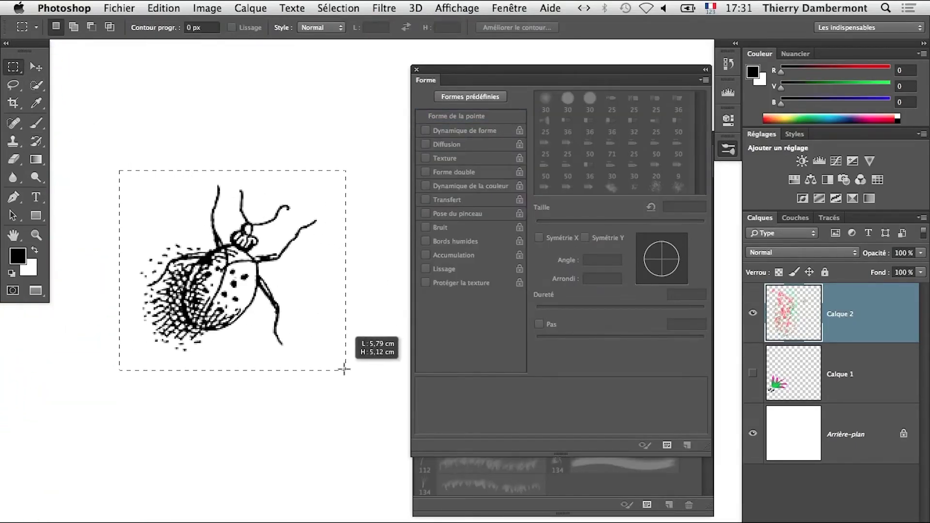
- Rotate the selected insect clockwise with Transformation manuelle so that its head points horizontally to the right
left_click(152, 7)
left_click(222, 292)
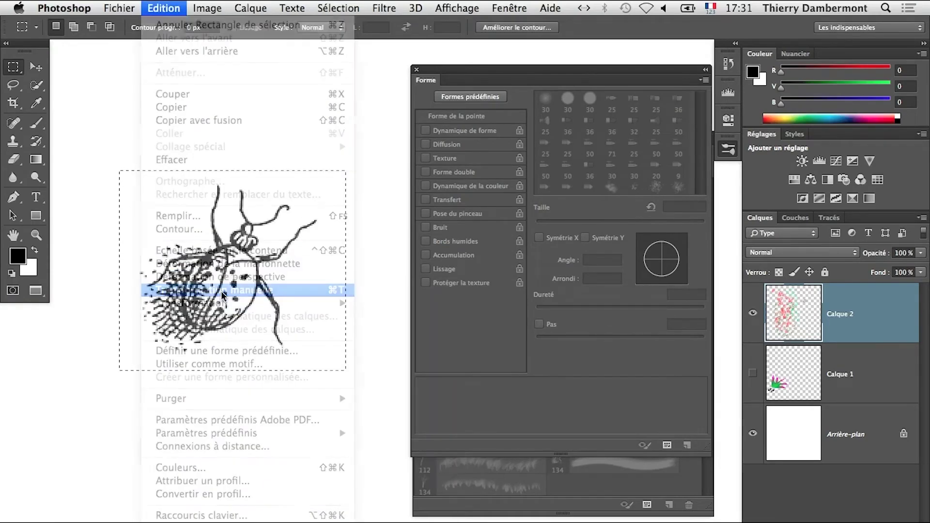
left_click_drag(281, 436, 89, 411)
key("Return")
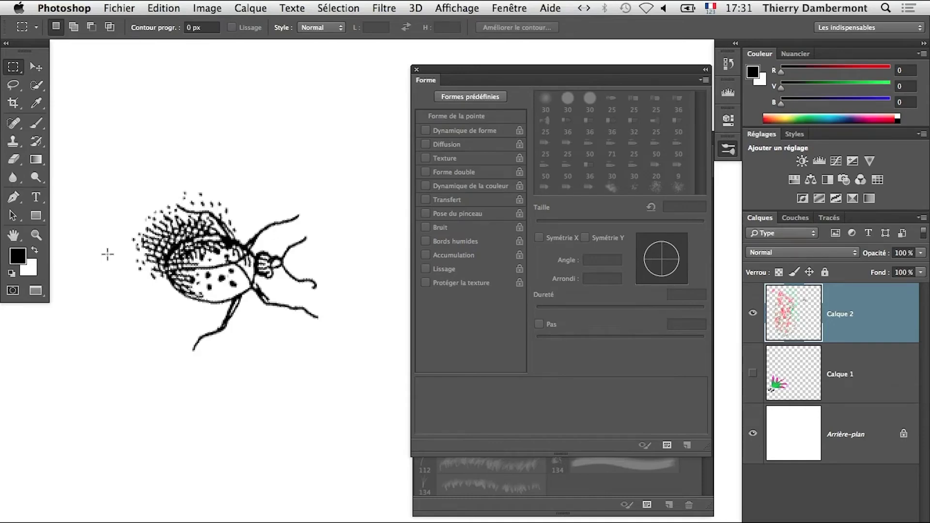
- Select the rotated insect with a rectangular marquee and define it as a brush preset named Forme échantillonnée 1
left_click(241, 266, "super")
left_click(238, 288, "alt+super")
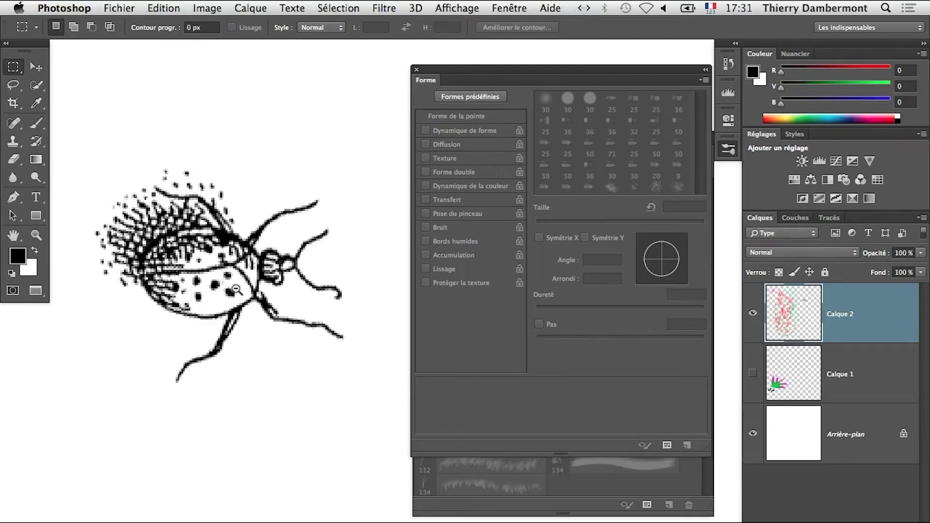
left_click(221, 292, "alt+super")
left_click(218, 298, "super")
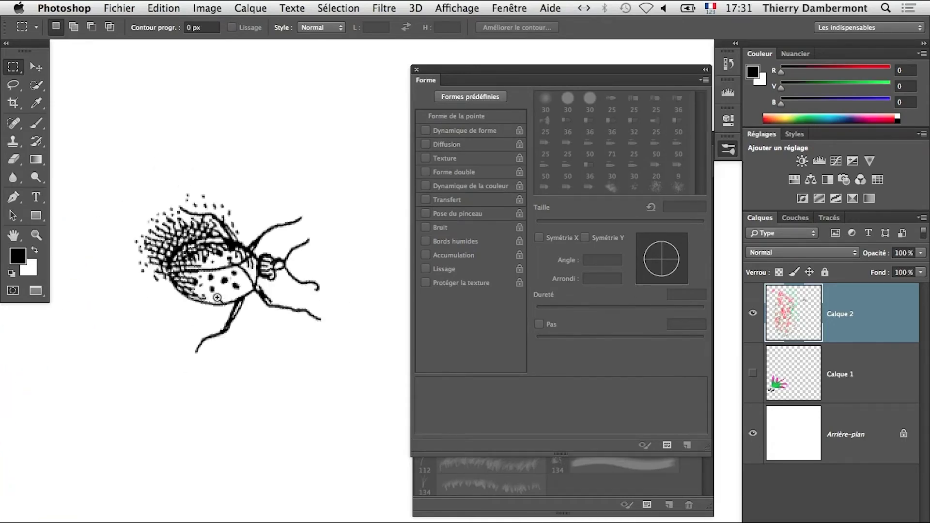
left_click_drag(284, 322, 339, 362)
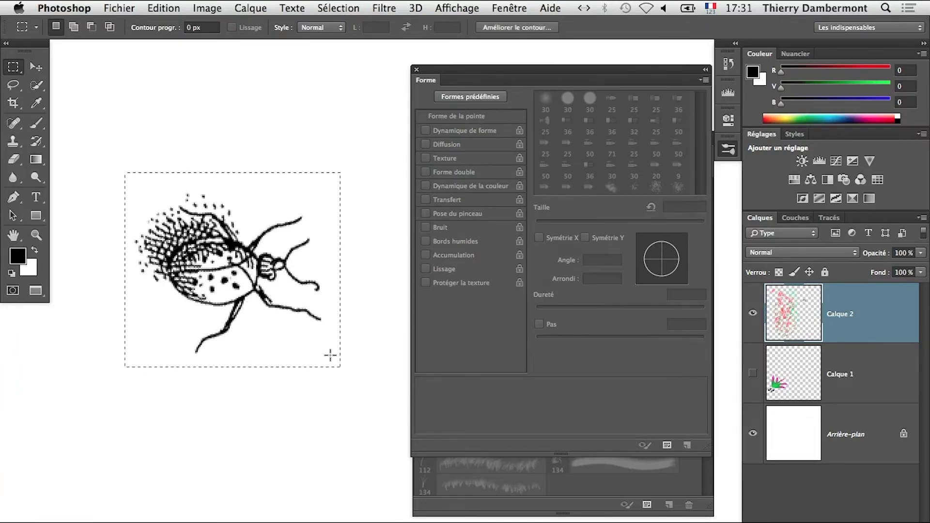
left_click(163, 8)
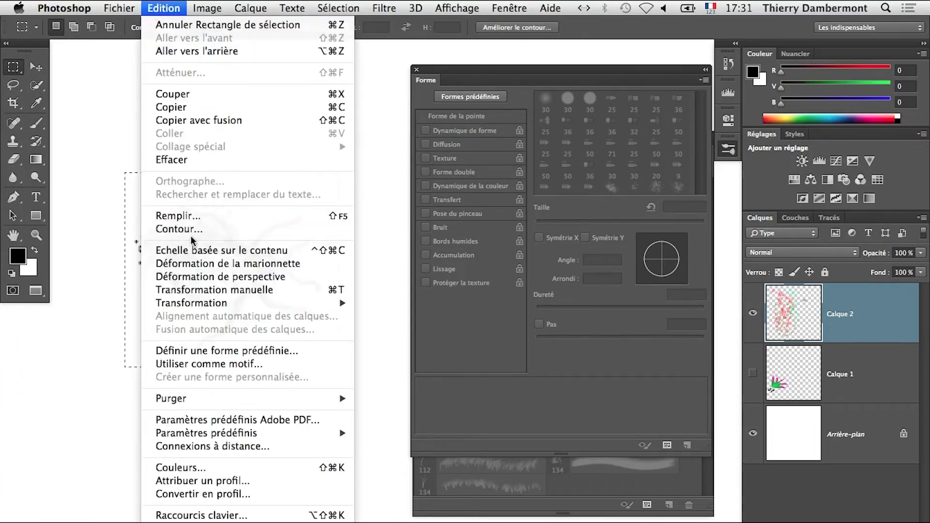
left_click(220, 348)
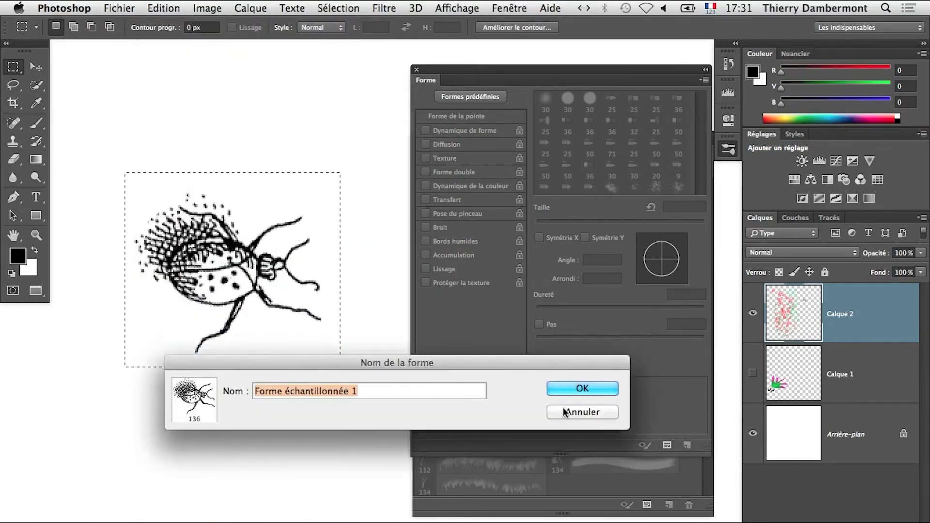
left_click(582, 388)
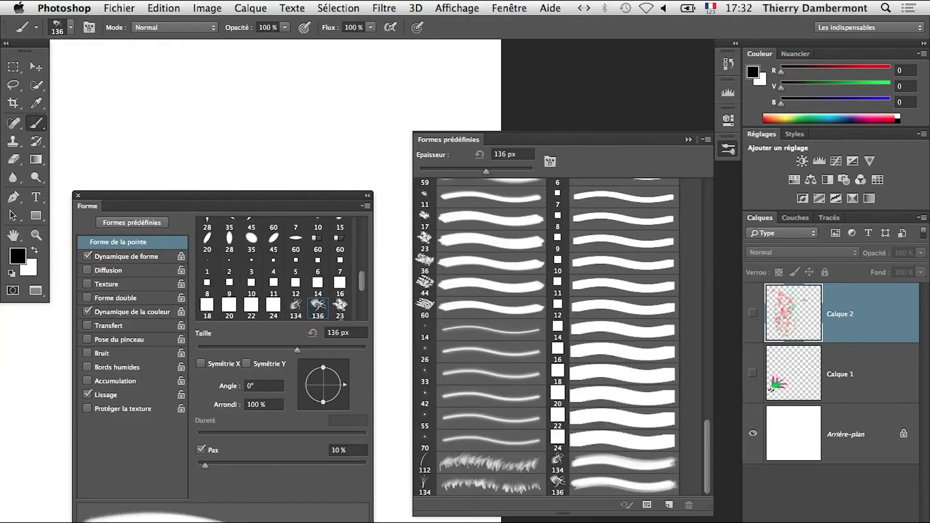
- Create a new layer above Calque 2 and paint long freehand strokes on it with the 136 px insect brush
key("alt+shift+super+n")
left_click_drag(284, 197, 291, 505)
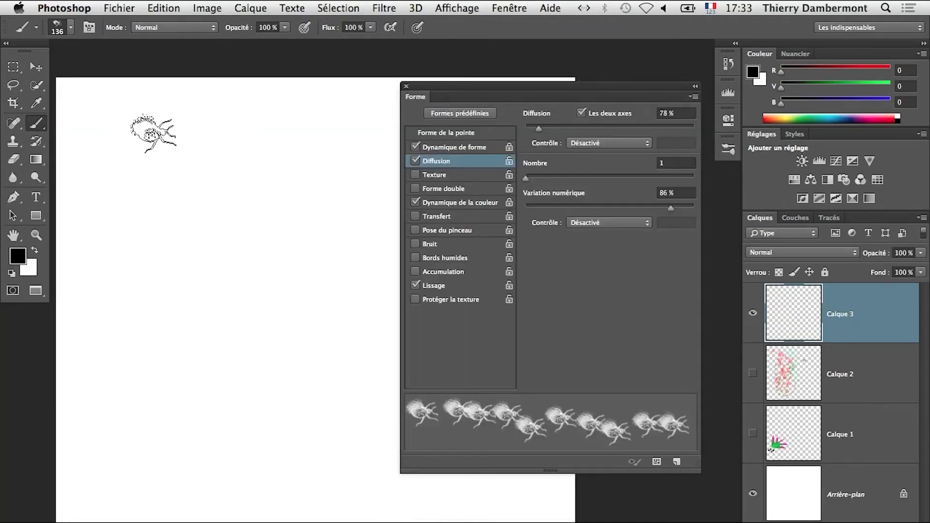
mouse_move(153, 133)
left_mouse_down()
mouse_move(228, 151)
mouse_move(275, 205)
mouse_move(267, 242)
mouse_move(152, 309)
mouse_move(167, 341)
mouse_move(242, 356)
mouse_move(317, 397)
mouse_move(198, 479)
left_mouse_up()
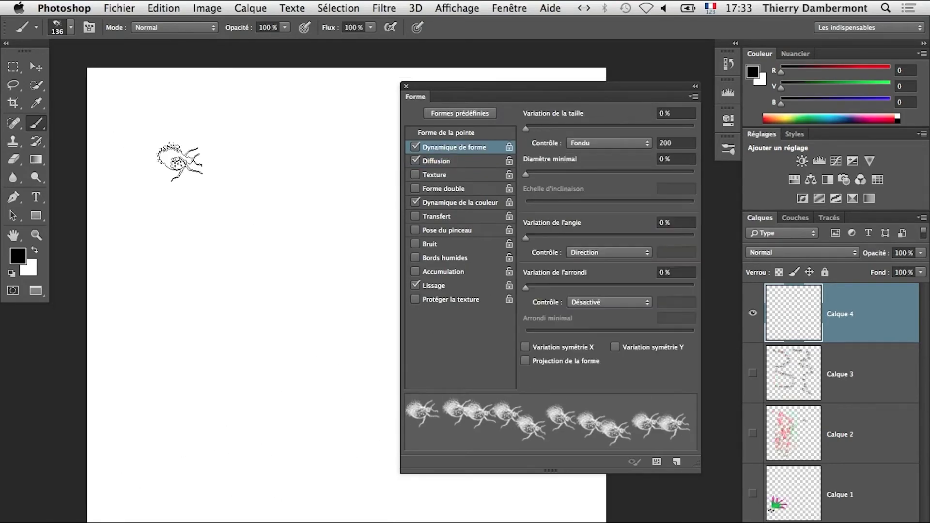
- Paint a curved trail of insects on Calque 4, keeping the angle variation's Contrôle on Direction
mouse_move(167, 154)
left_mouse_down()
mouse_move(244, 181)
mouse_move(274, 238)
left_mouse_up()
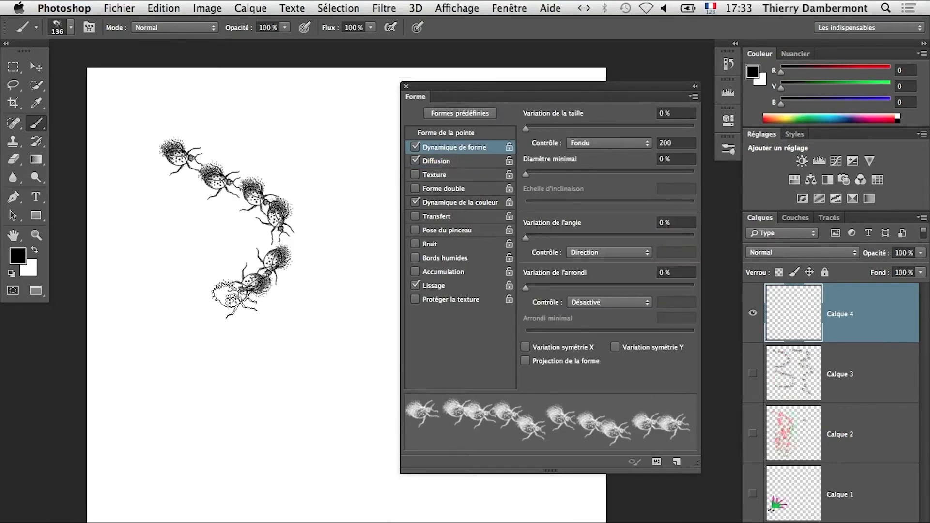
left_click_drag(181, 310, 178, 311)
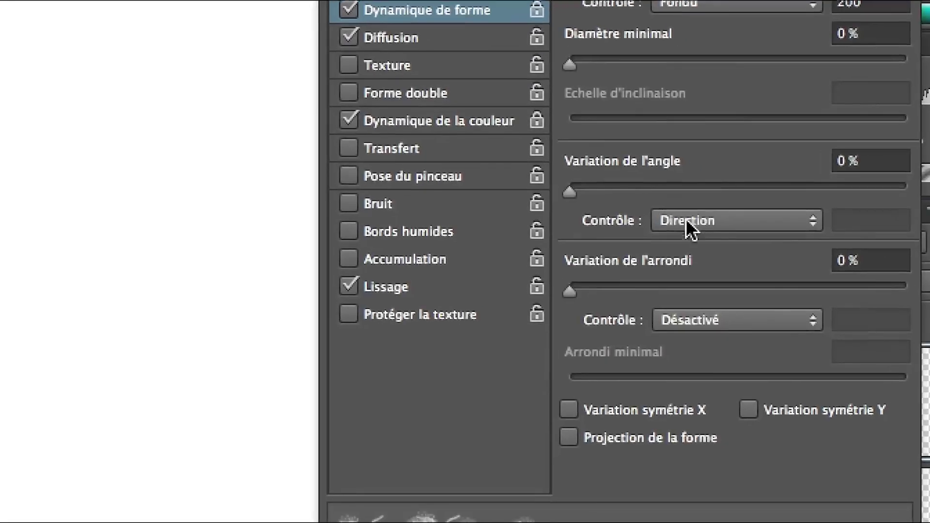
left_click(763, 247)
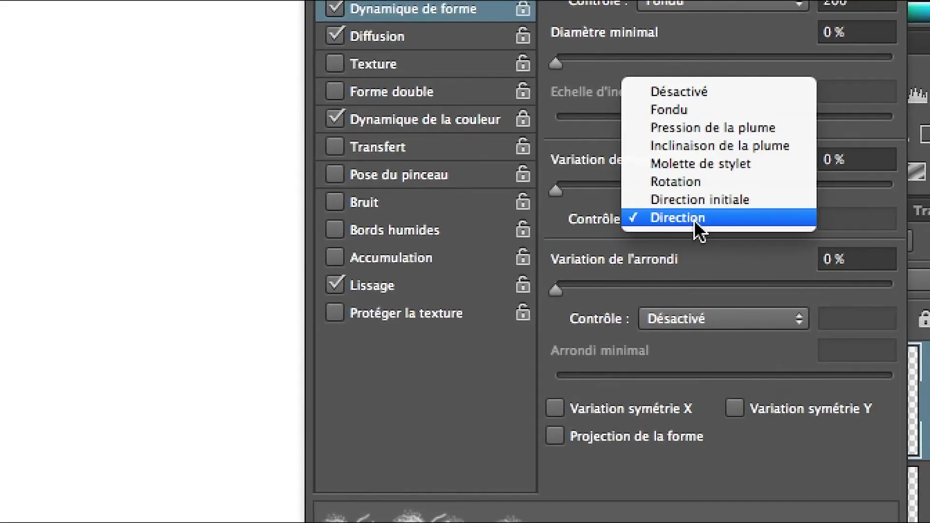
left_click(694, 220)
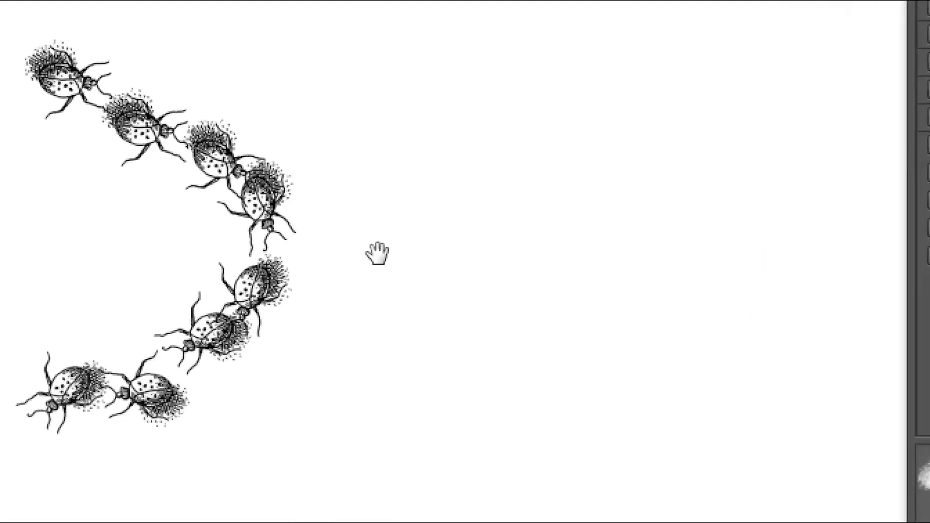
- Paint a long winding trail of direction-following insects that loops across the rest of Calque 4
mouse_move(454, 210)
left_mouse_down()
mouse_move(439, 294)
mouse_move(472, 355)
left_mouse_up()
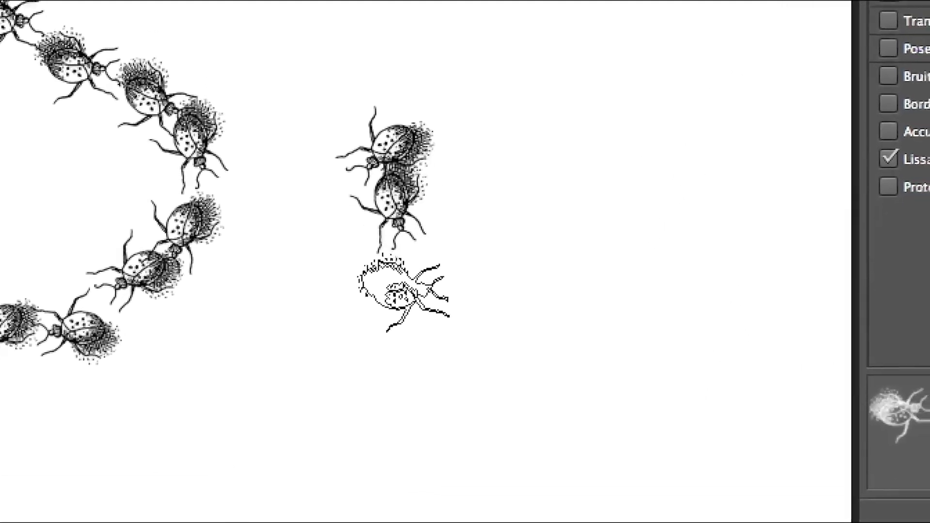
mouse_move(405, 290)
left_mouse_down()
mouse_move(543, 338)
mouse_move(681, 288)
mouse_move(723, 136)
mouse_move(698, 16)
left_mouse_up()
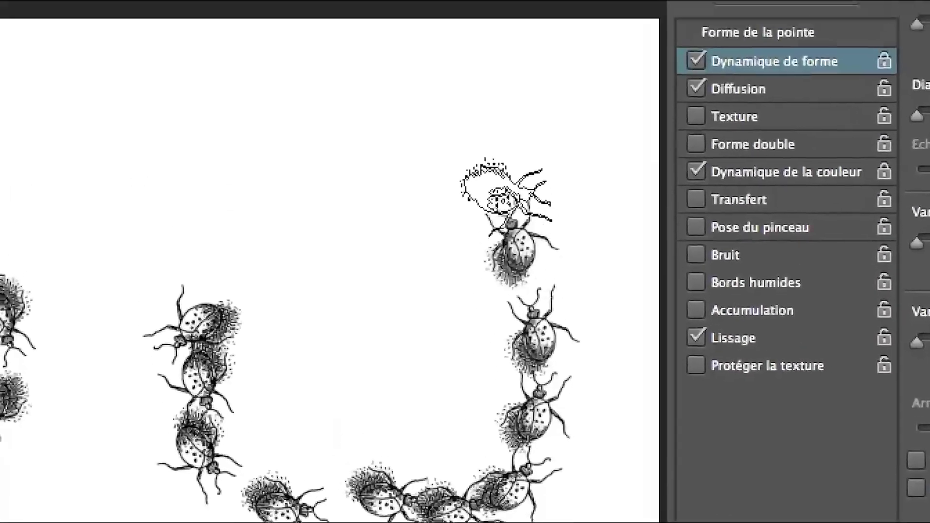
mouse_move(507, 194)
left_mouse_down()
mouse_move(437, 170)
mouse_move(403, 184)
mouse_move(365, 216)
mouse_move(357, 262)
mouse_move(386, 337)
mouse_move(492, 393)
mouse_move(489, 444)
mouse_move(427, 450)
mouse_move(400, 422)
mouse_move(457, 393)
mouse_move(400, 371)
mouse_move(332, 393)
mouse_move(287, 382)
mouse_move(287, 333)
mouse_move(245, 334)
mouse_move(189, 402)
left_mouse_up()
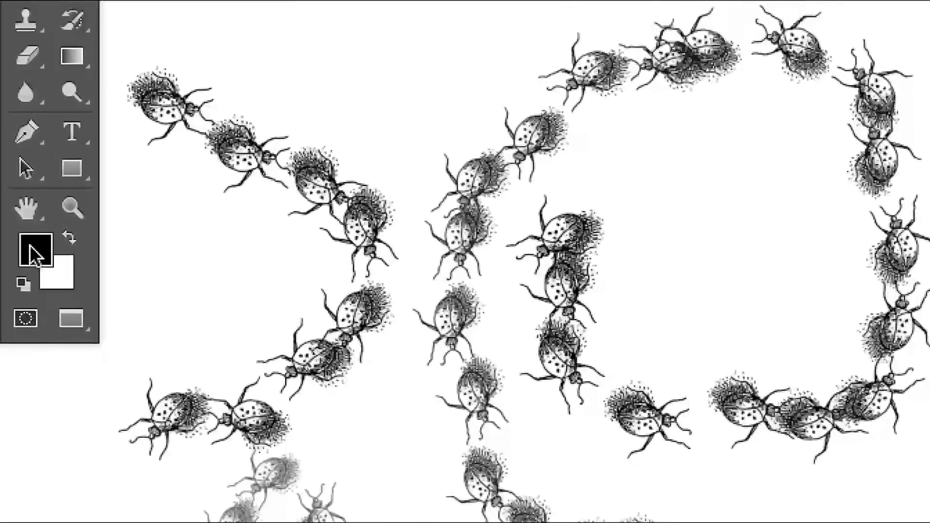
- Set the foreground colour to red ff0000 and the background colour to green 06ff00
left_click(32, 248)
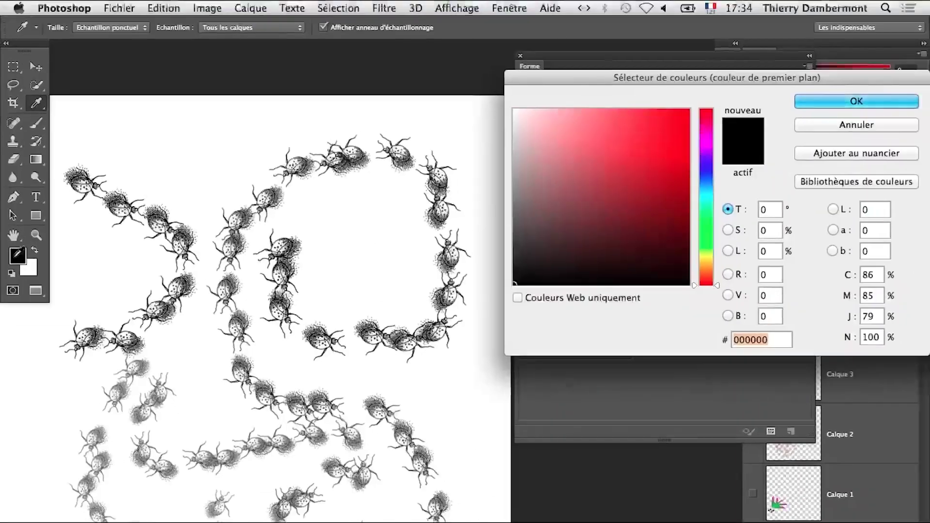
type("ff0000")
key("Return")
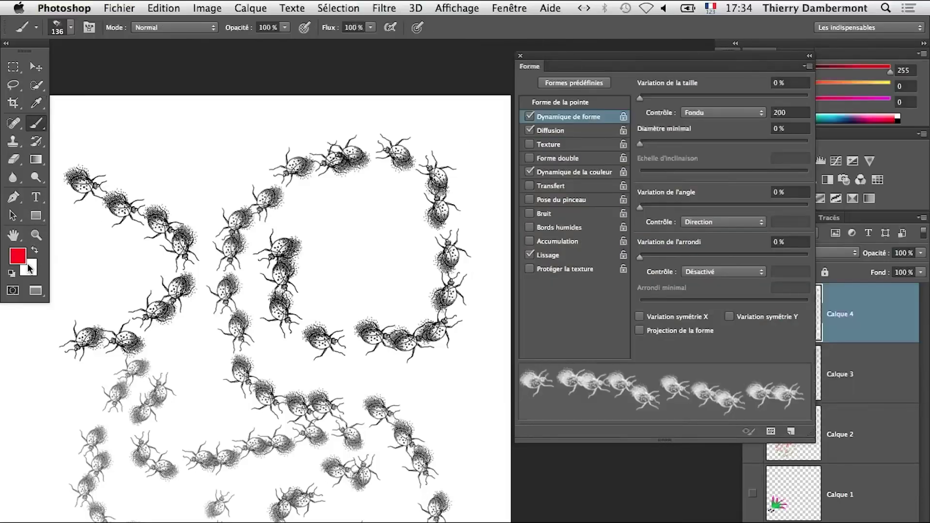
left_click(29, 269)
left_click(706, 226)
left_click(689, 109)
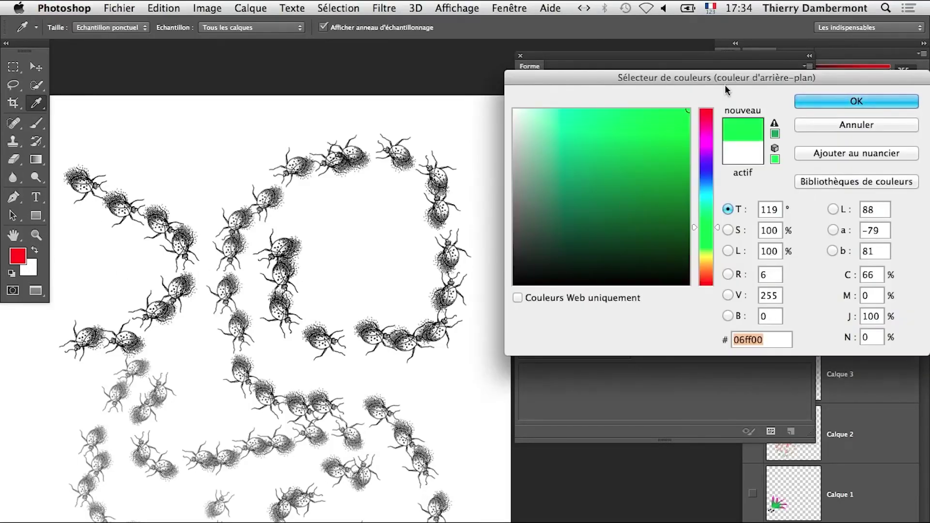
left_click(848, 104)
- Hide Calque 4, keep it as the active layer, and collapse the brush settings below the clear canvas
left_click(840, 522)
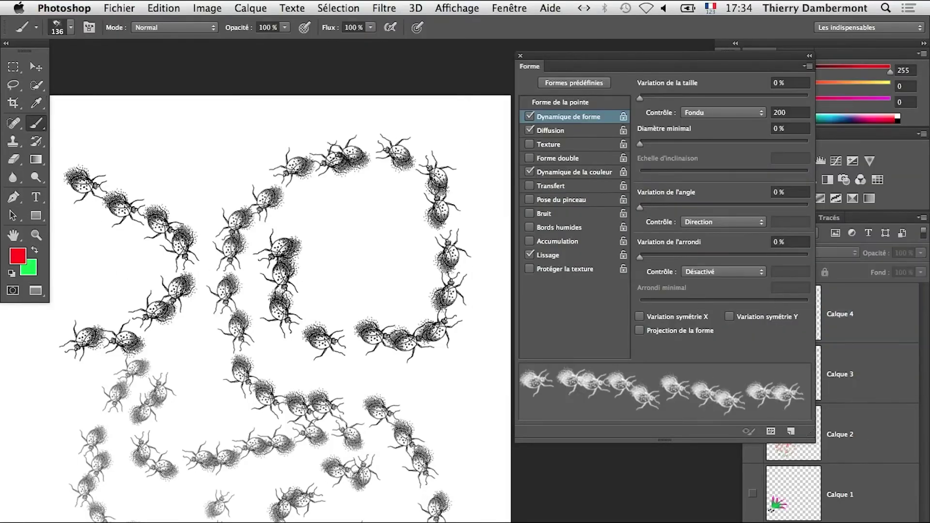
left_click_drag(738, 72, 616, 78)
left_click(753, 314)
left_click_drag(477, 70, 536, 71)
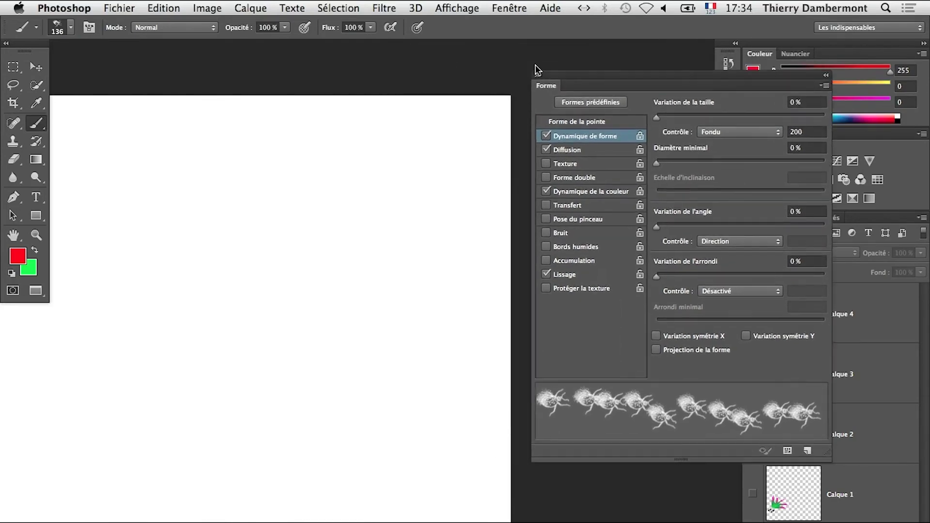
left_click(241, 220, "alt")
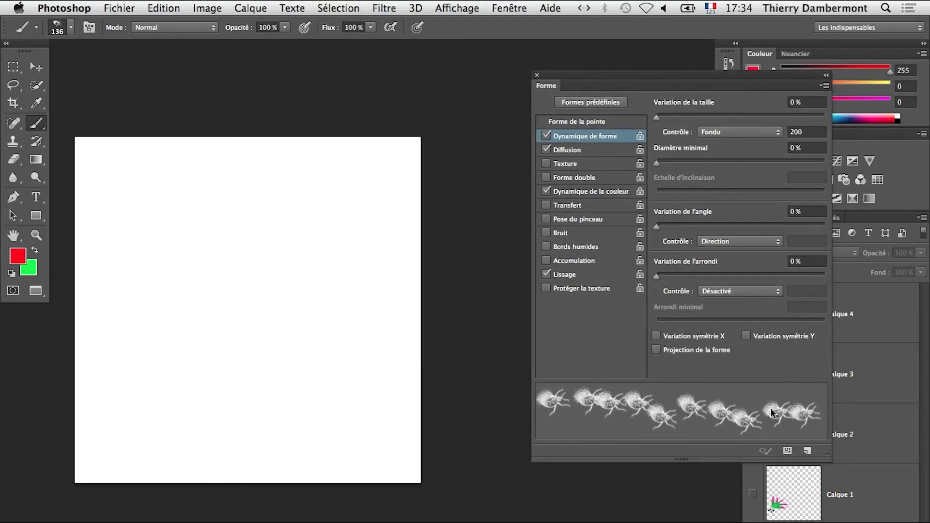
left_click(879, 327)
left_click_drag(601, 75, 448, 473)
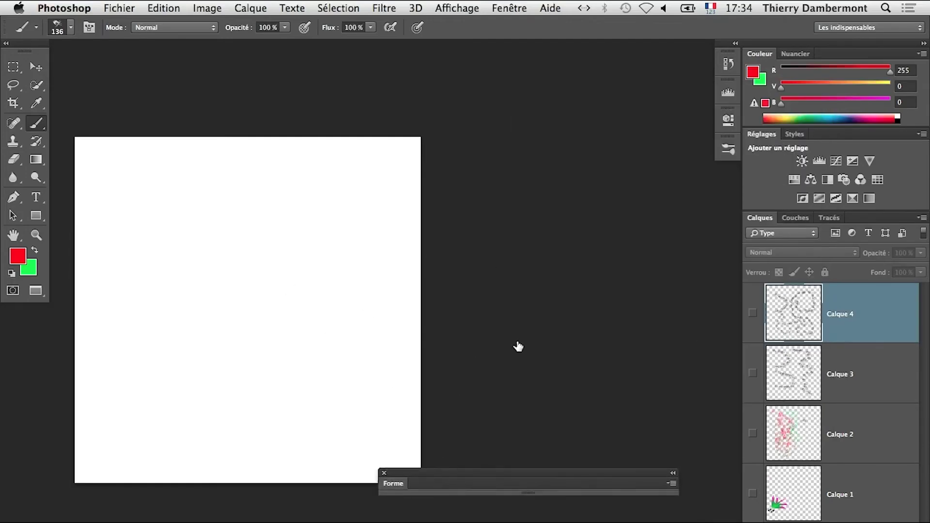
- Create a new layer above Calque 4 and paint an outward spiral of insects from the canvas centre
key("super+alt+shift+n")
key("F5")
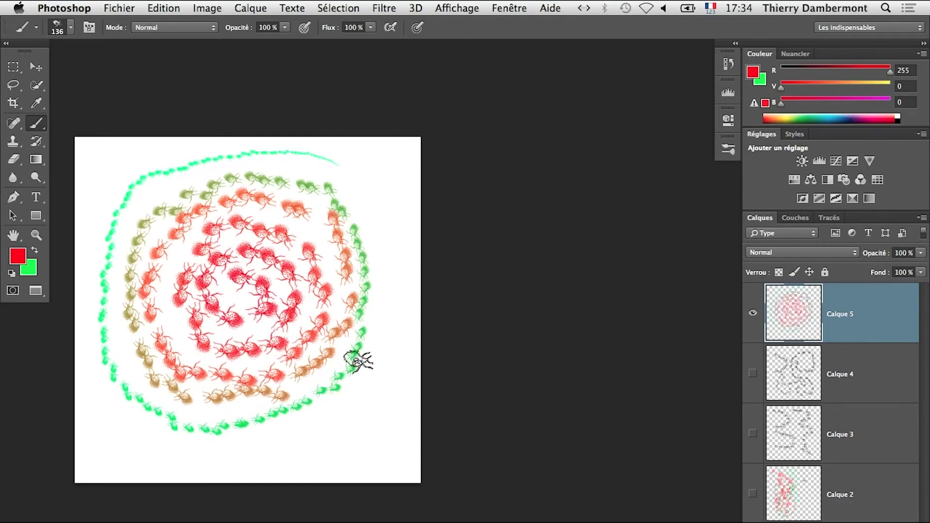
left_click(220, 265, "super")
left_click_drag(225, 295, 332, 277)
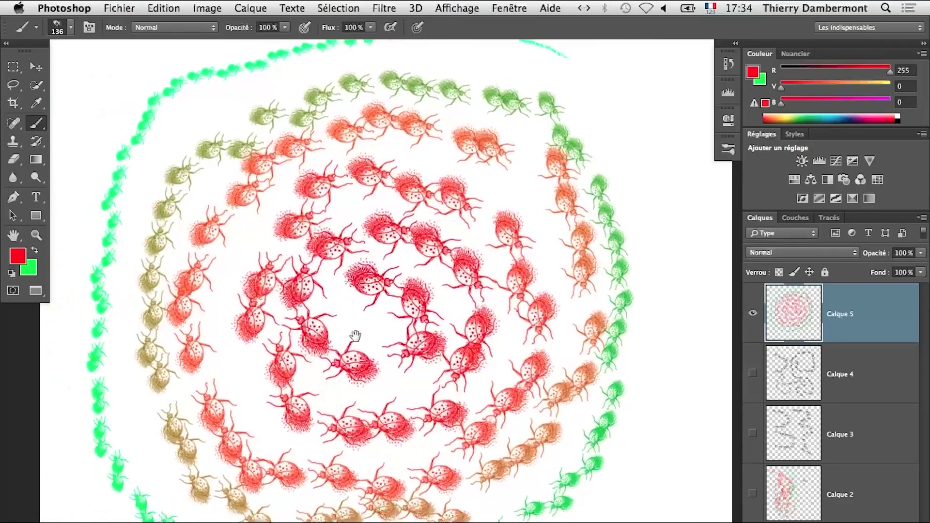
- Reopen the brush settings, move them to the upper part of the canvas, and expand them to full size
key("F5")
left_click_drag(558, 262, 558, 83)
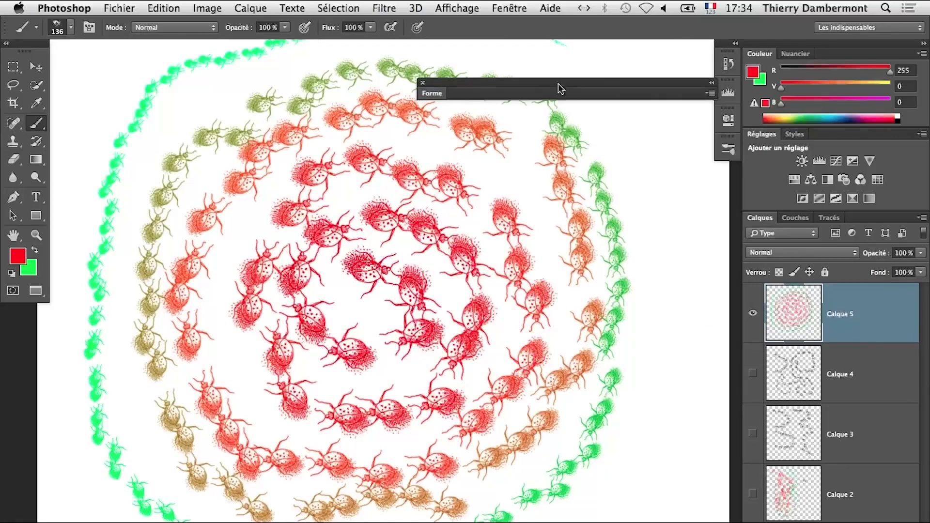
left_click(437, 97)
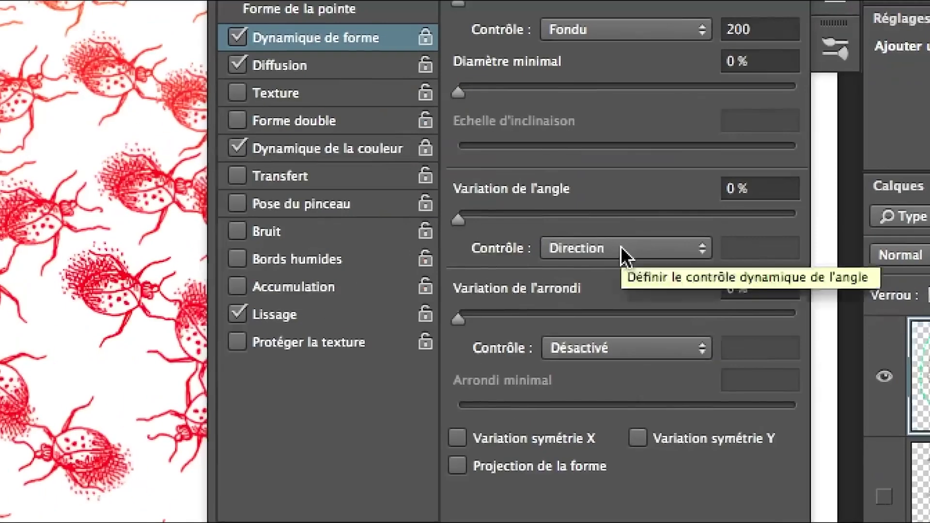
- Keep the brush angle controlled by Direction and set the angle variation to 16%
left_click(621, 248)
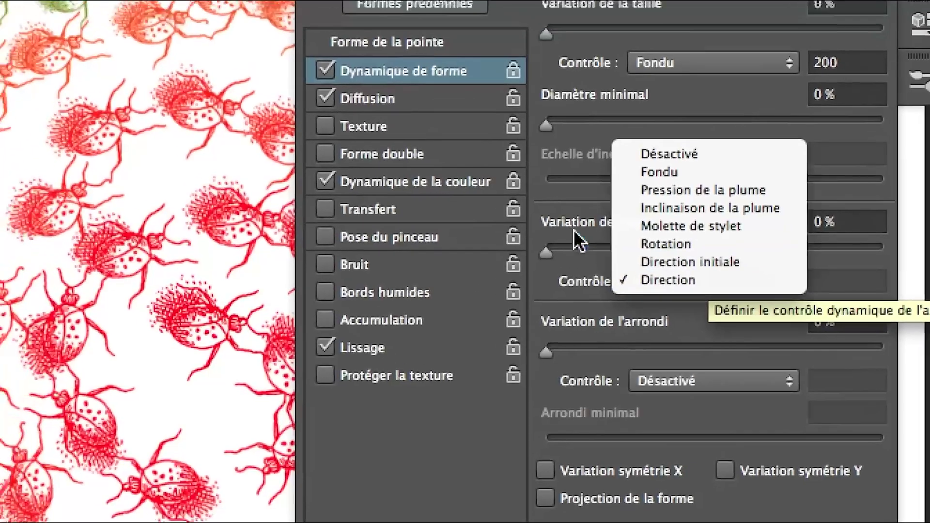
left_click(619, 248)
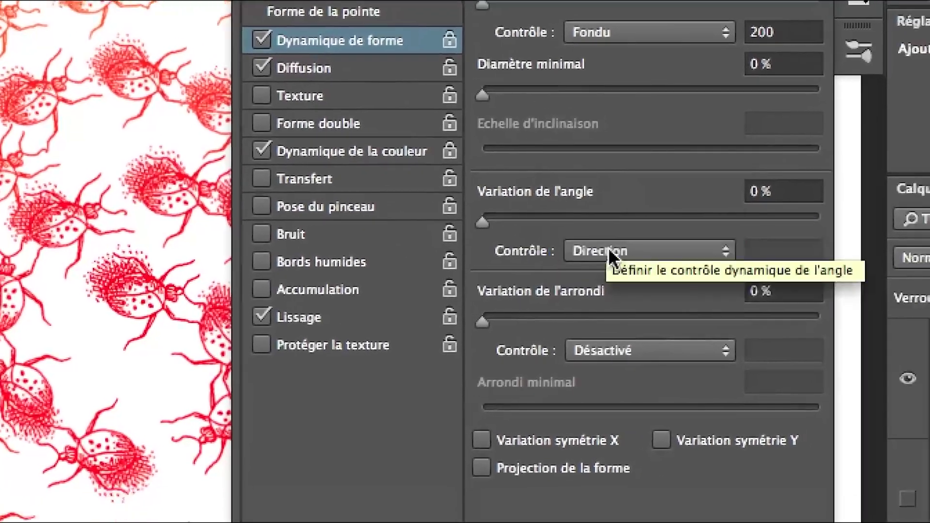
left_click(609, 249)
left_click(610, 249)
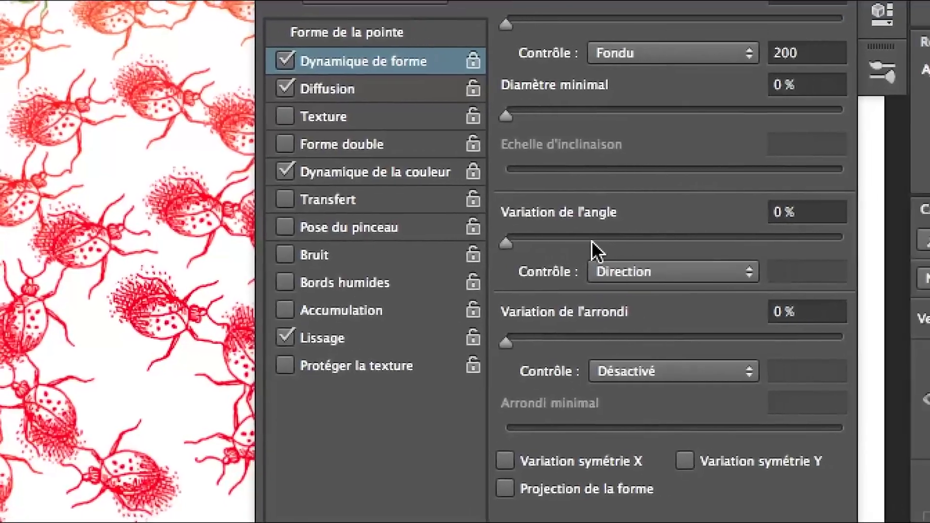
left_click_drag(618, 240, 505, 240)
left_click_drag(572, 240, 595, 243)
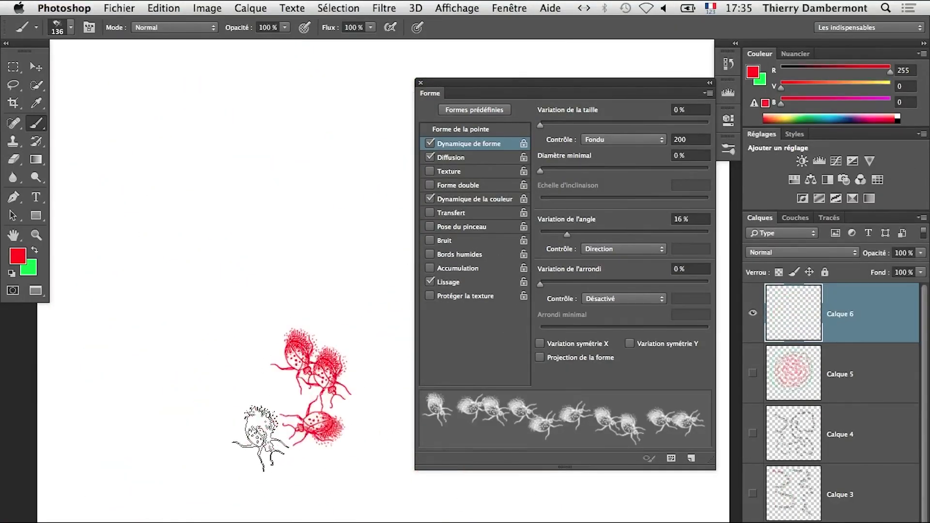
- On a new layer above the hidden Calque 5, paint a widening spiral of insects outward from the lower middle of the canvas
mouse_move(347, 332)
left_mouse_down()
mouse_move(389, 453)
mouse_move(235, 516)
left_mouse_up()
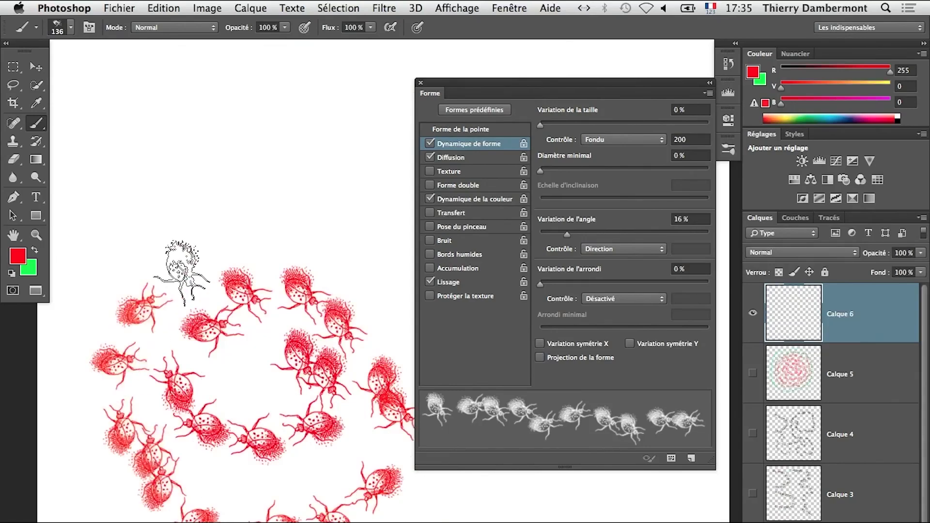
left_click_drag(290, 198, 542, 508)
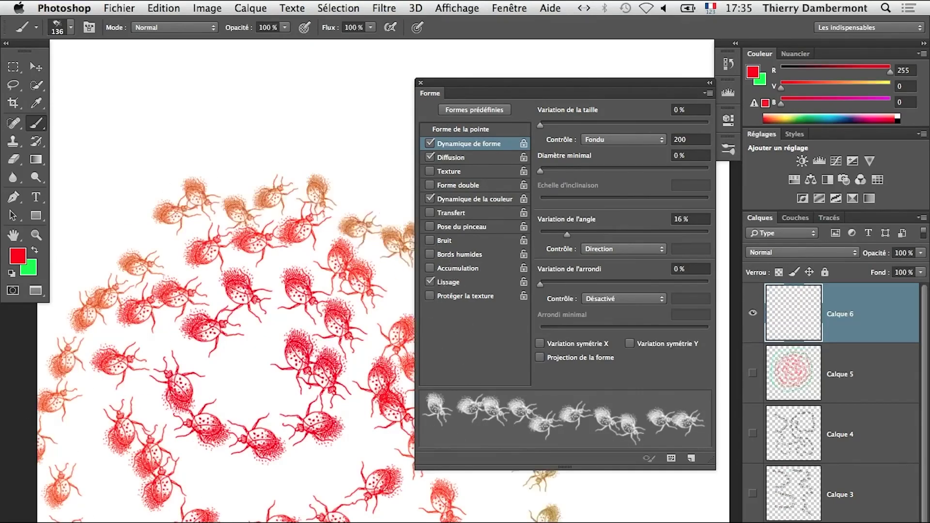
- Examine the orientation of individual insects along the spiral's outer coils at close range and in the wider view
left_click(547, 499, "super")
left_click(547, 499, "super")
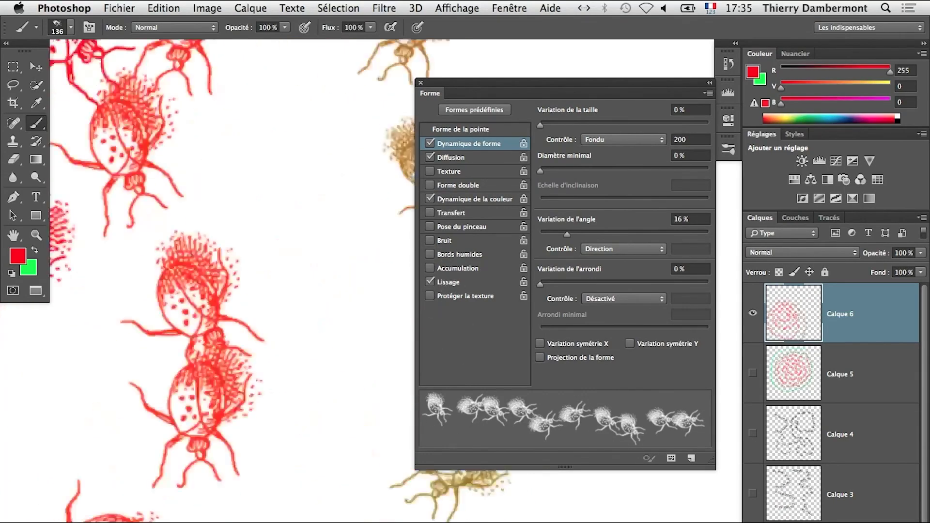
mouse_move(485, 501)
left_mouse_down()
mouse_move(327, 489)
mouse_move(282, 460)
left_mouse_up()
scroll(283, 460, "left", 5)
scroll(282, 460, "up", 3)
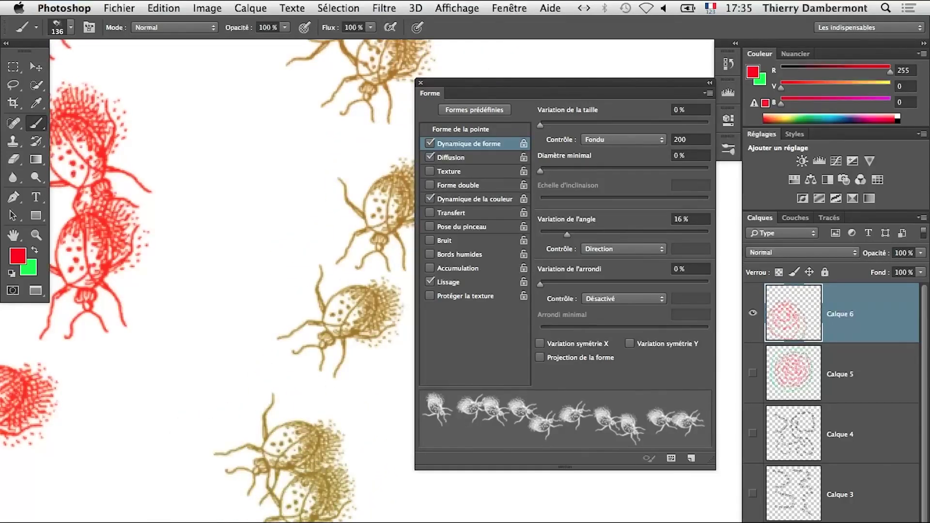
key("super+minus")
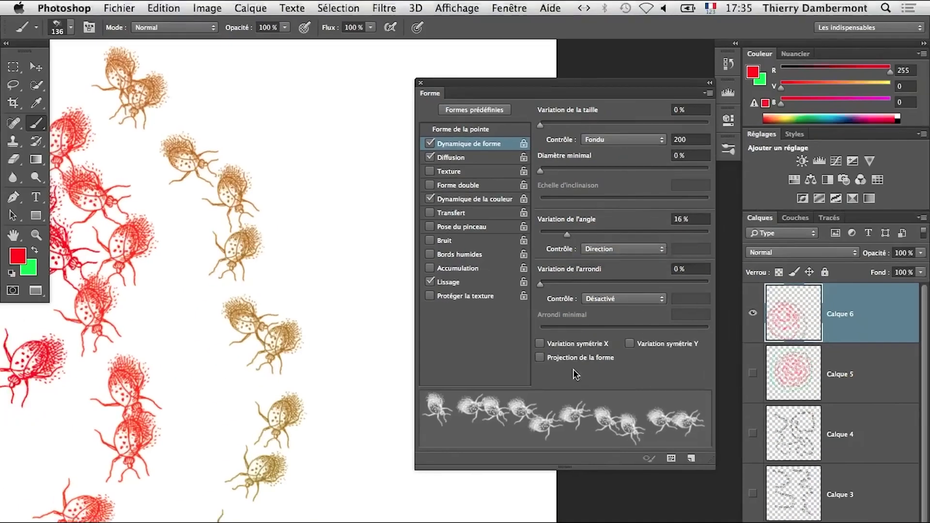
left_click(231, 392)
left_click(234, 420)
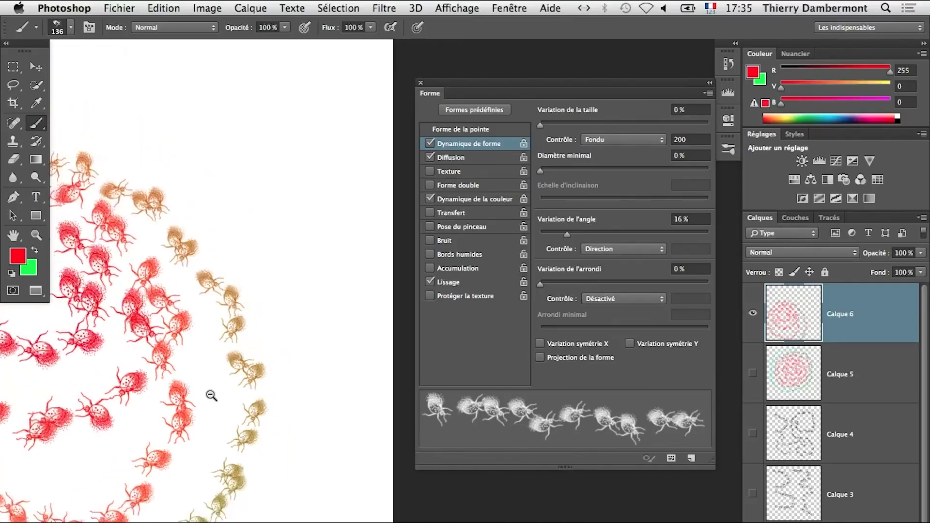